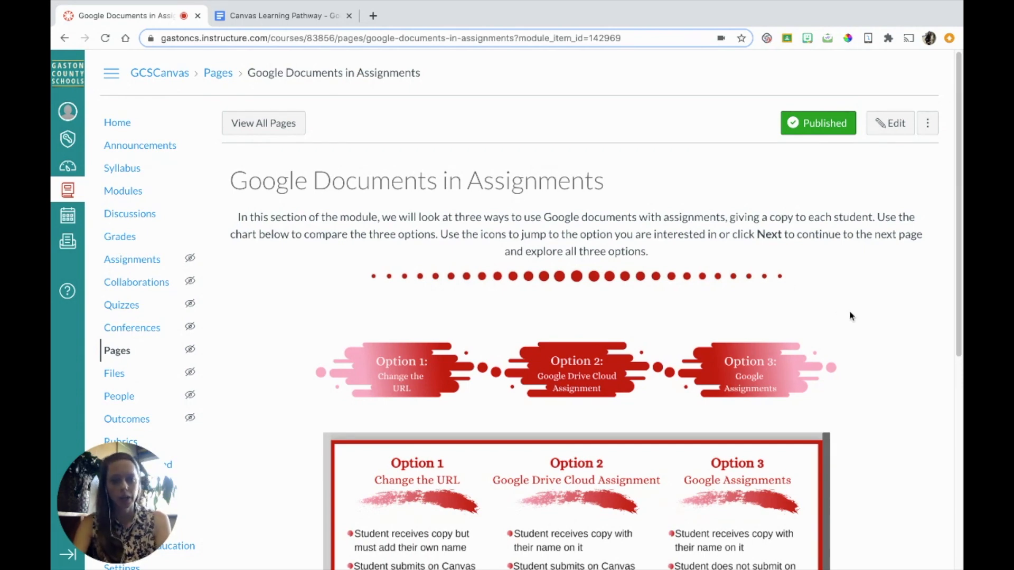
Review the chart comparing the three Google document options, and open the page for Option 2, Google Drive Cloud Assignment.
scroll(849, 314, down, 4)
scroll(854, 318, down, 1)
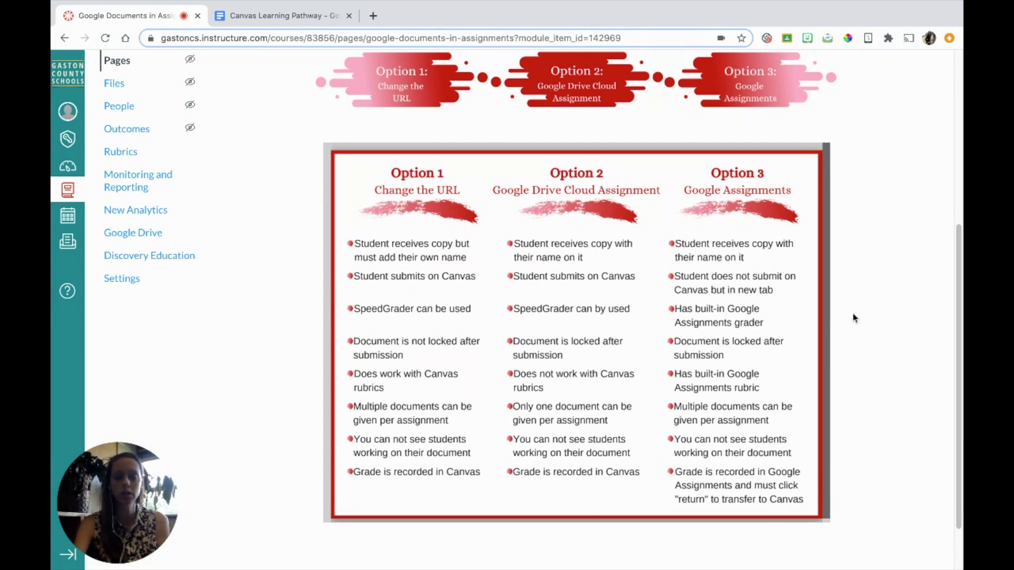
scroll(854, 318, down, 1)
scroll(854, 318, up, 1)
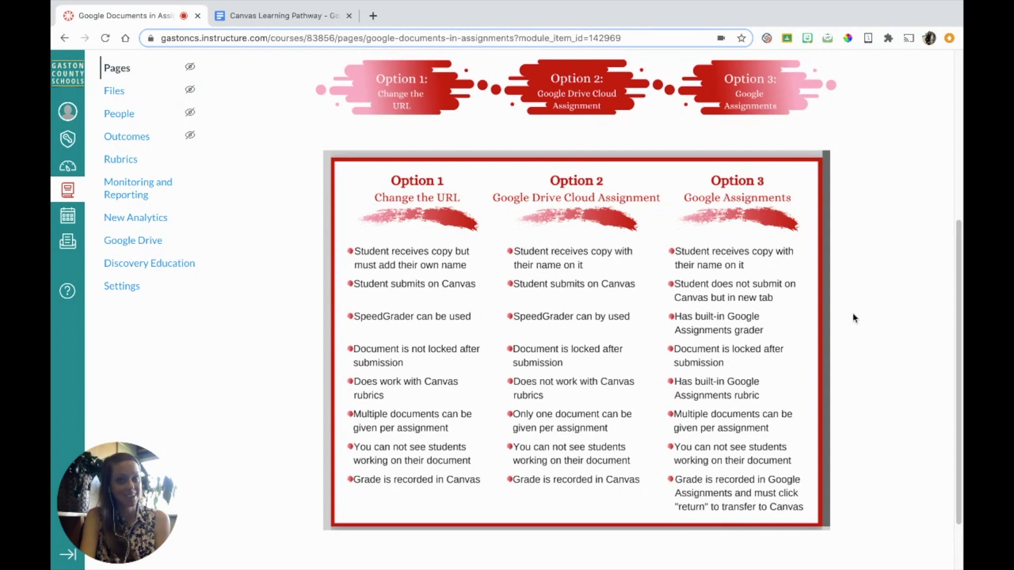
click(559, 99)
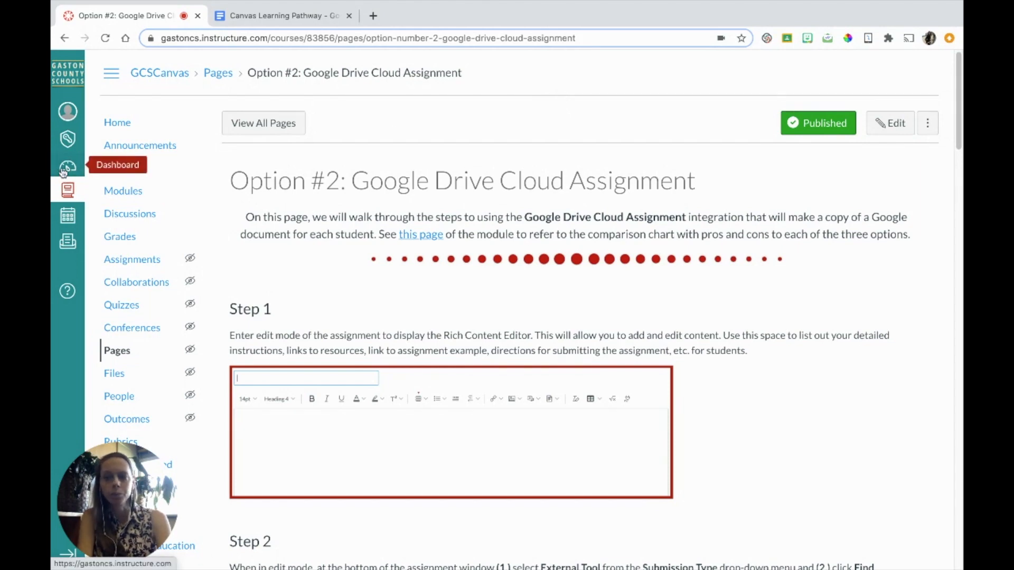
Go to the instructor's own named sandbox course and open its assignments list.
click(67, 190)
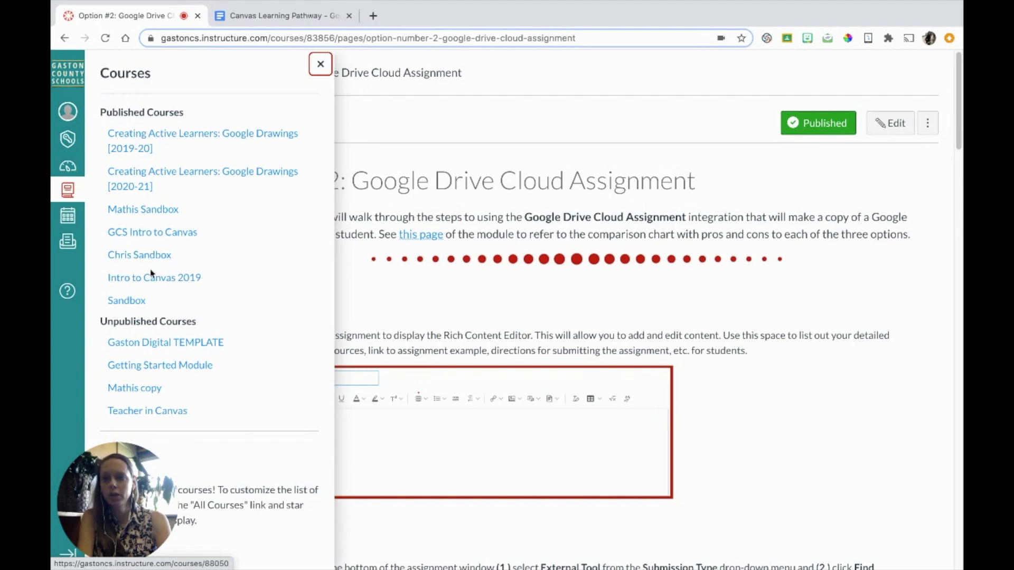
click(137, 211)
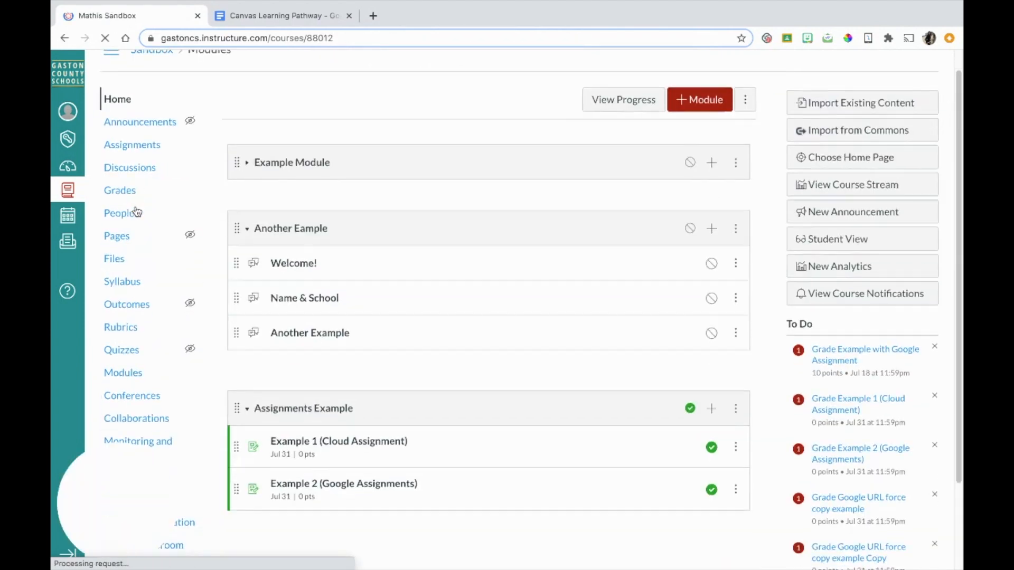
scroll(137, 212, down, 2)
scroll(358, 259, up, 3)
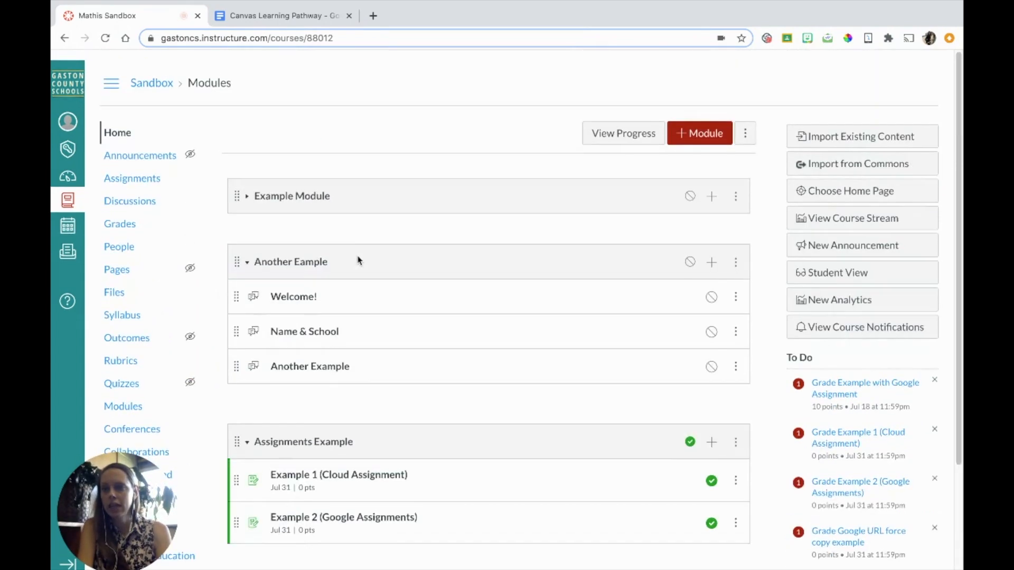
scroll(357, 260, down, 1)
click(142, 172)
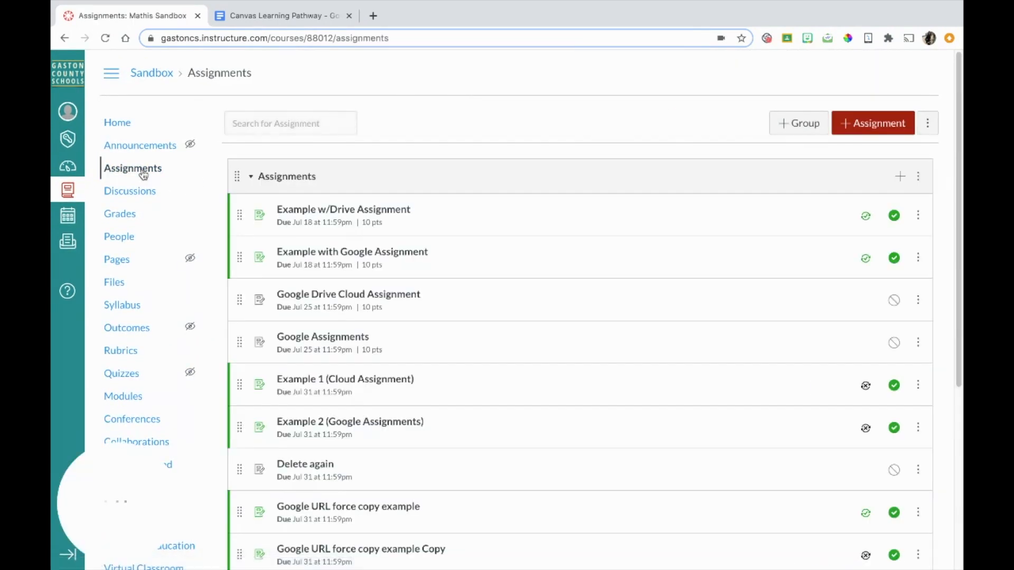
Create a new assignment and dismiss the offer to load auto-saved content.
click(849, 126)
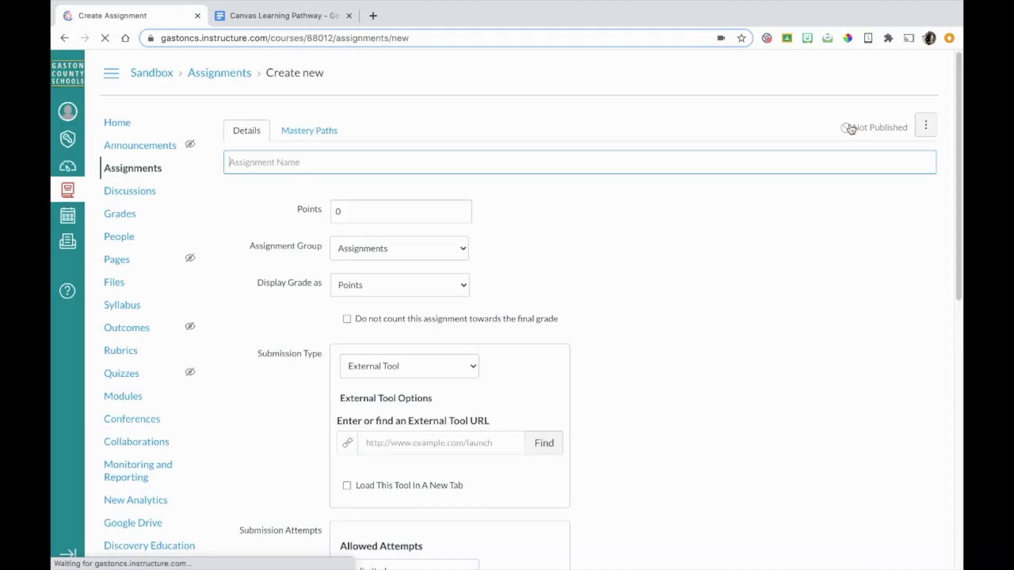
text(E)
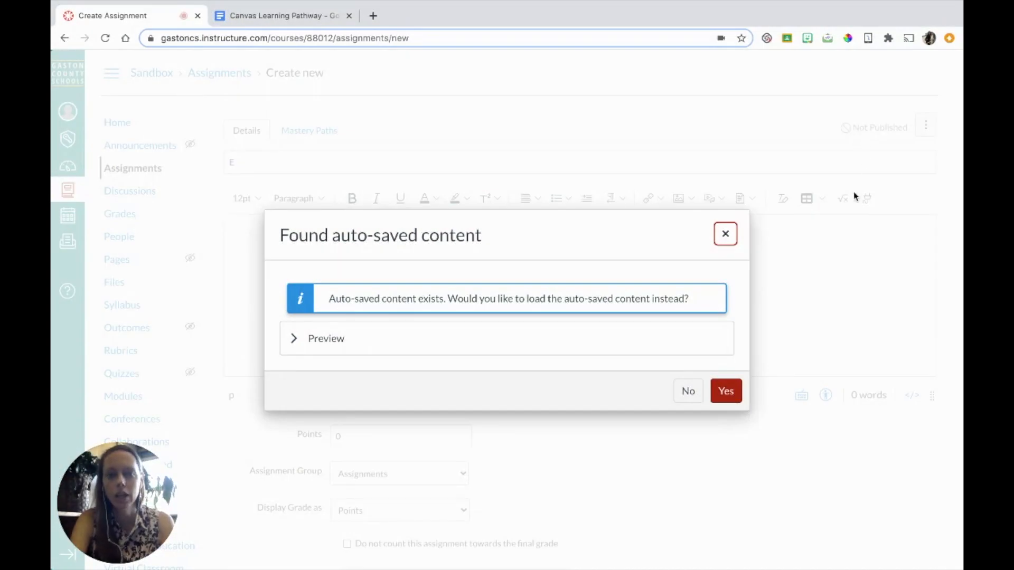
click(725, 234)
click(268, 163)
text(a)
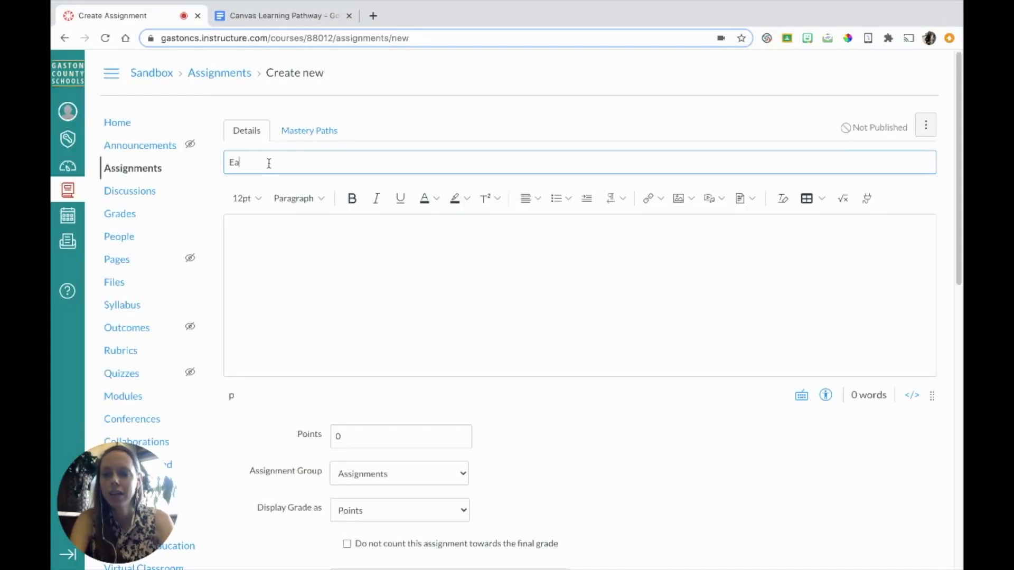
key(BackSpace)
text(xample)
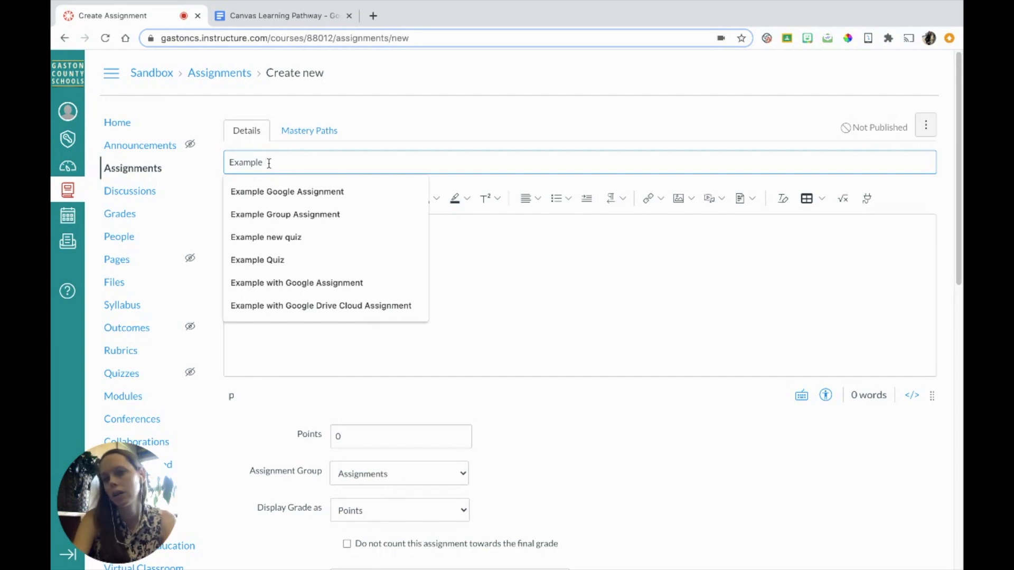
key(BackSpace)
key(BackSpace)
key(BackSpace)
key(BackSpace)
key(BackSpace)
key(BackSpace)
key(BackSpace)
key(BackSpace)
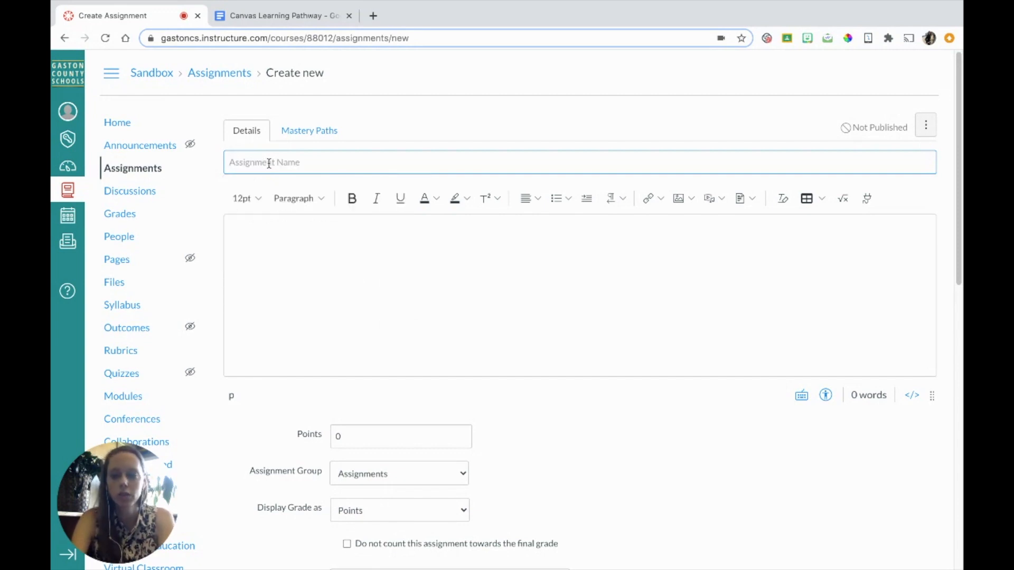
Name the assignment "Learning Pathway" and enter "Details" as its description.
text(Learning)
key(BackSpace)
key(BackSpace)
key(BackSpace)
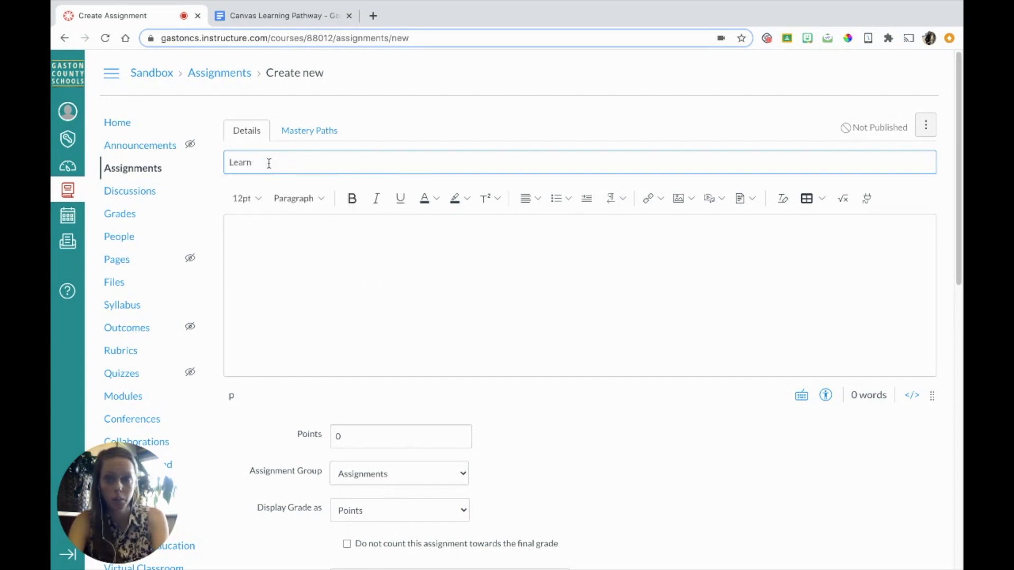
text(ing Pathway)
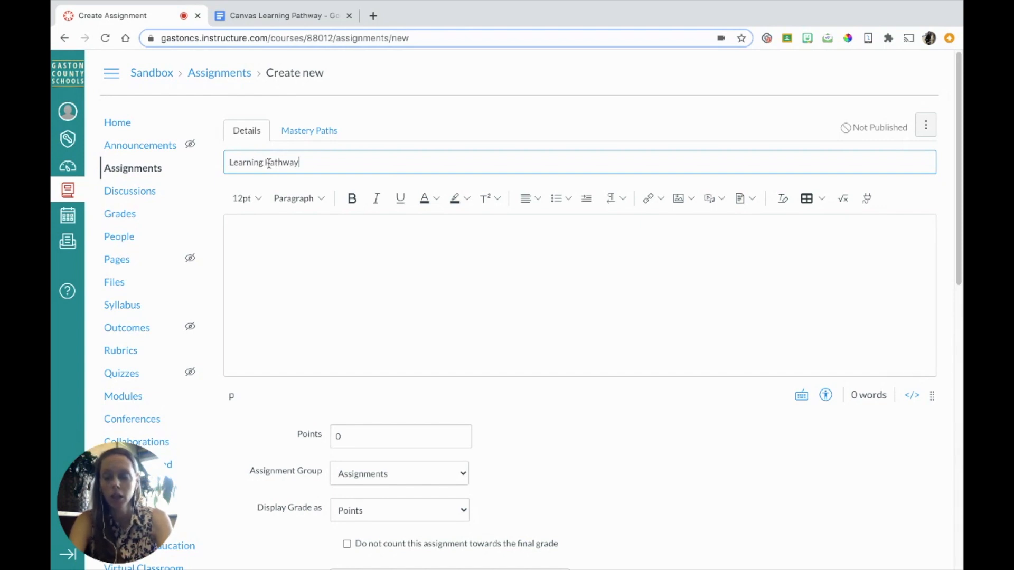
click(260, 238)
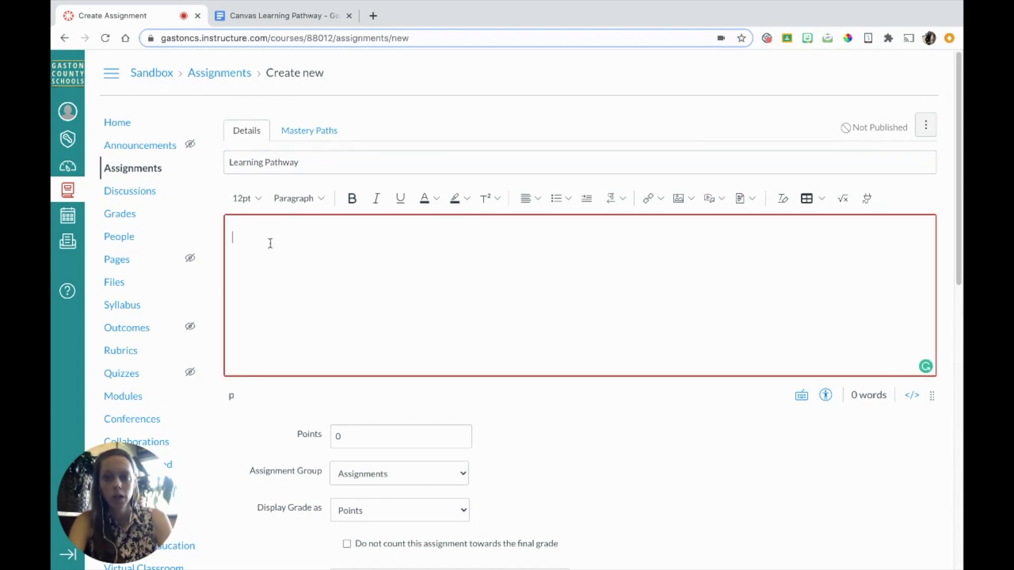
text(Details)
key(Return)
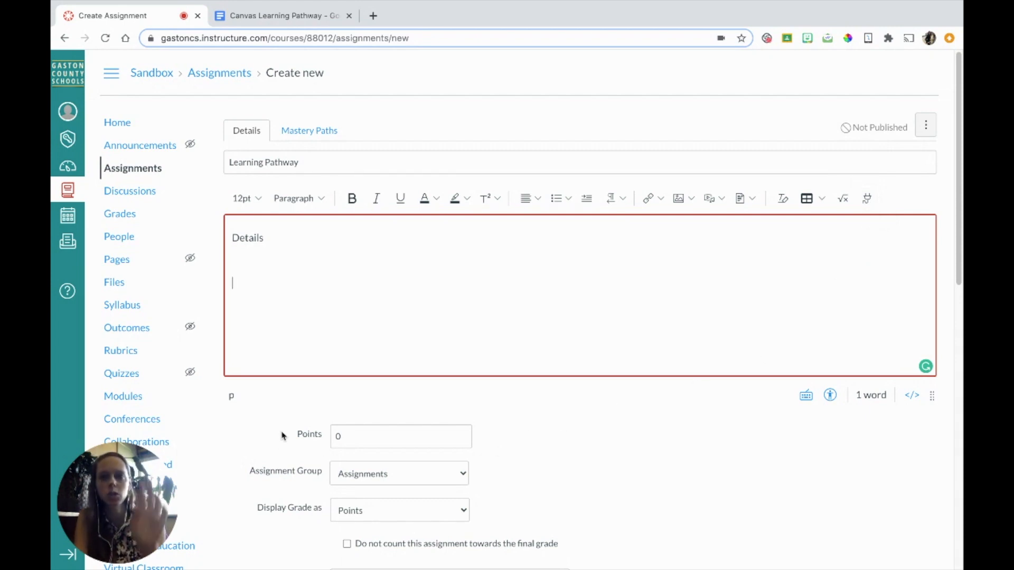
Set the submission type to External Tool and choose Google Drive Cloud Assignment as the tool.
scroll(281, 435, down, 5)
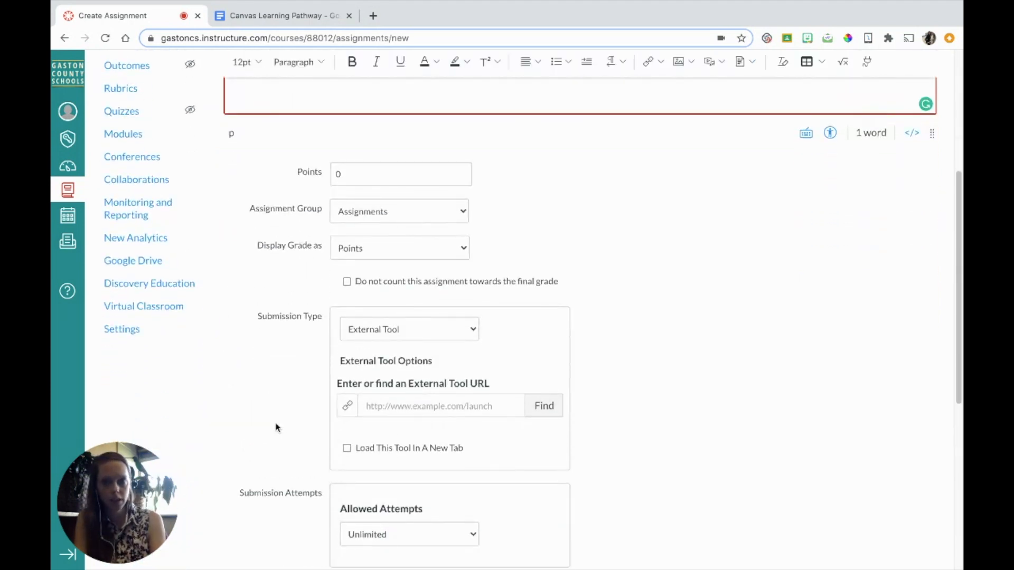
scroll(247, 226, down, 1)
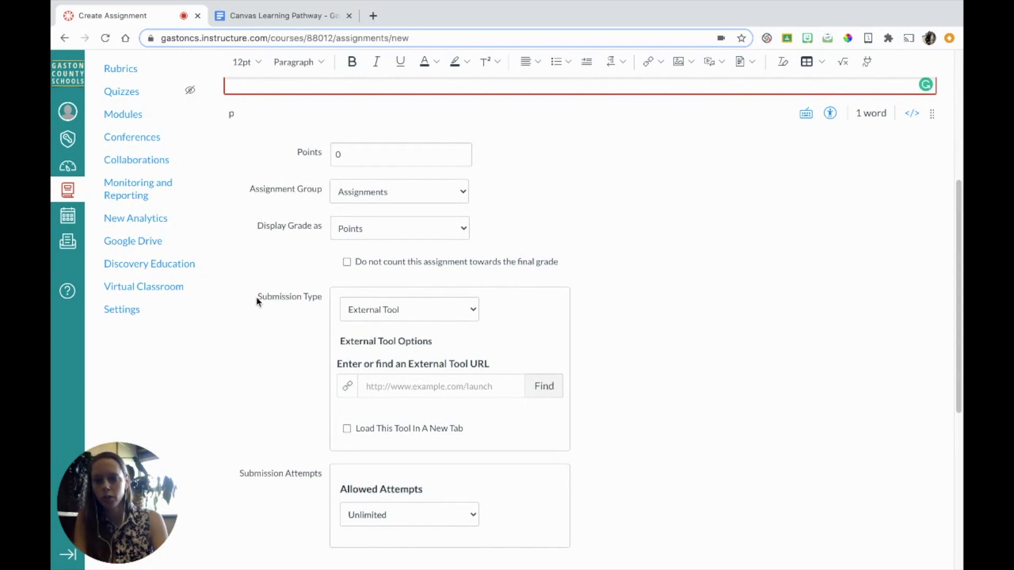
drag(257, 296, 323, 300)
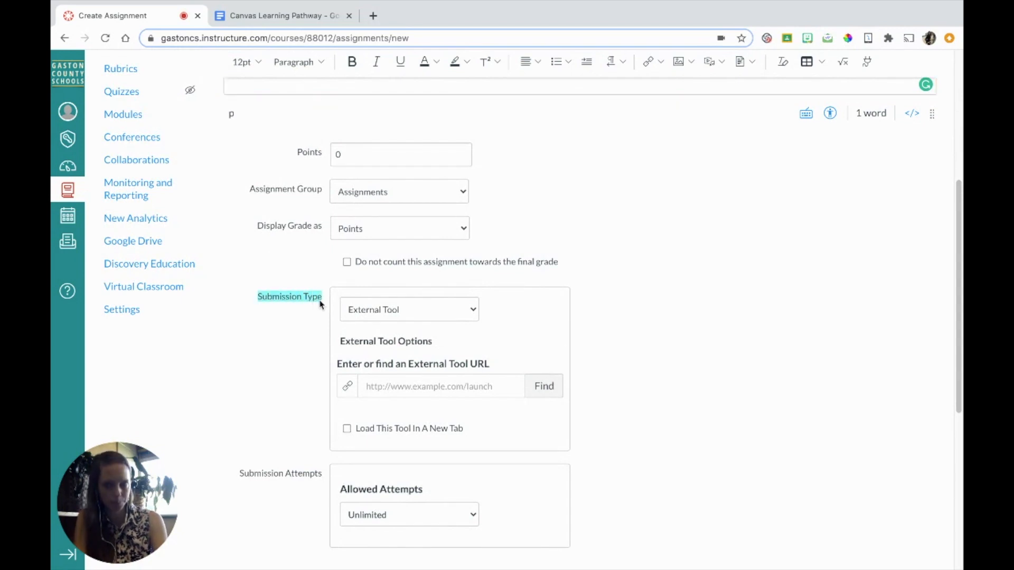
click(412, 313)
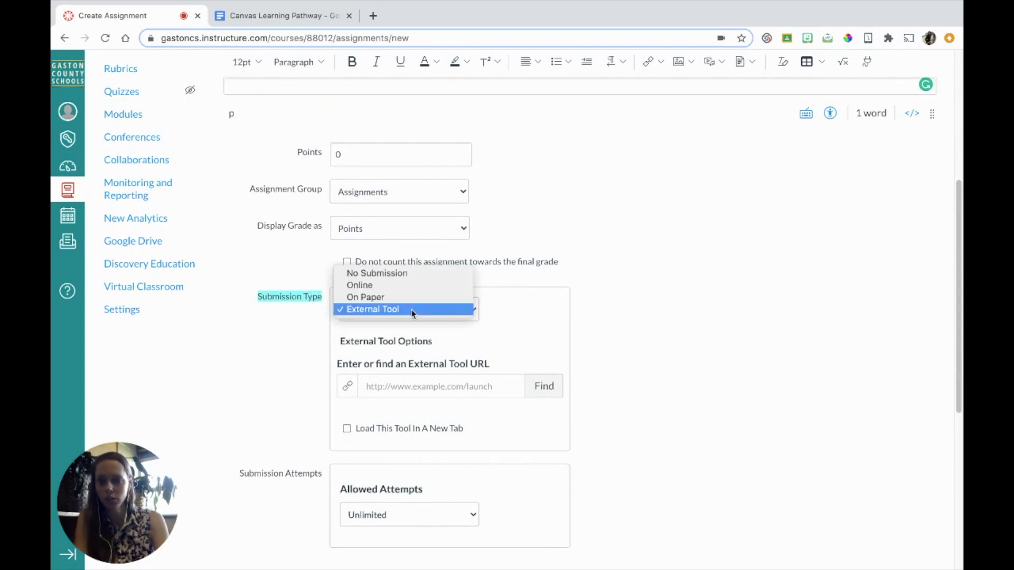
click(419, 283)
click(373, 313)
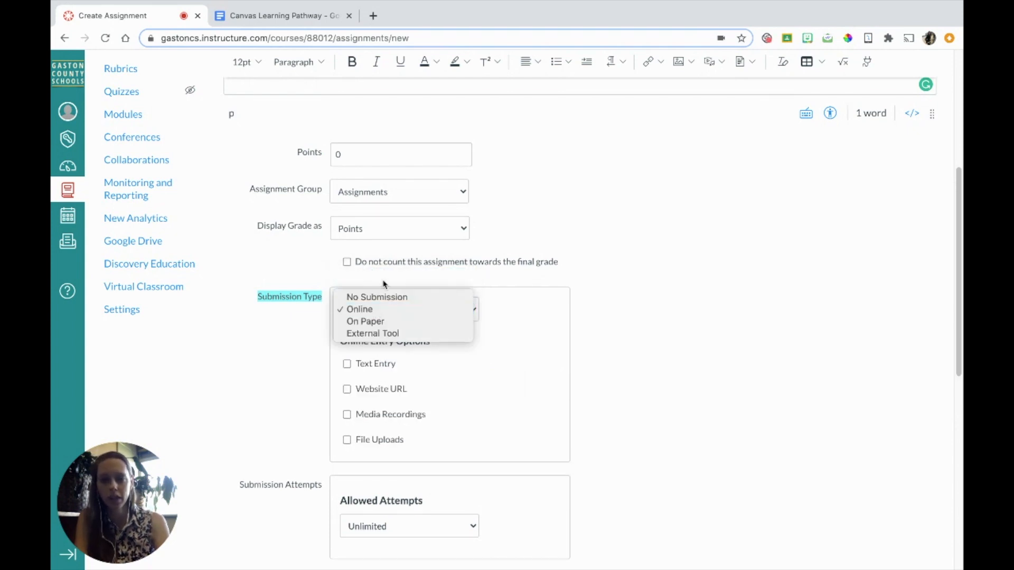
click(385, 333)
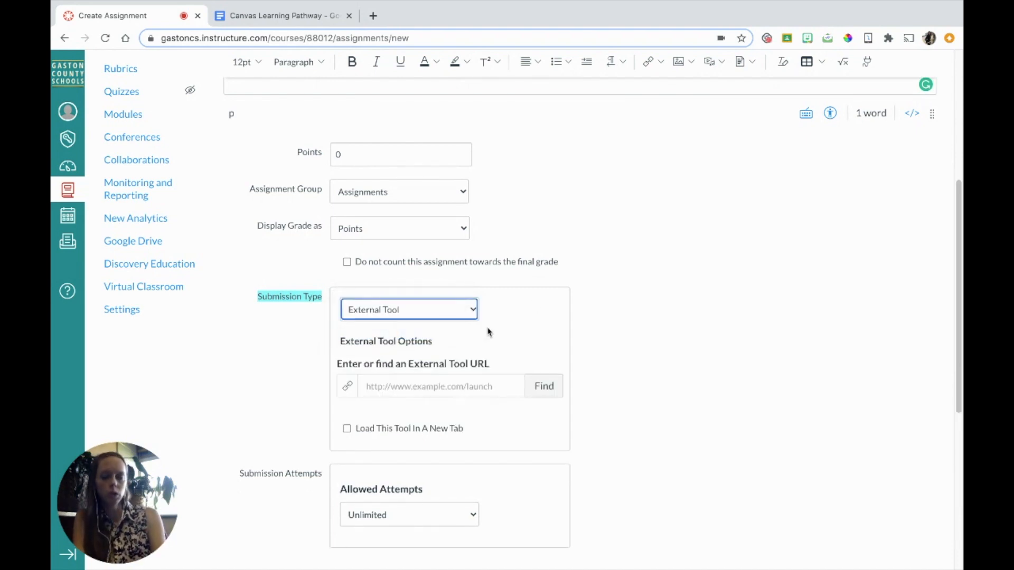
click(544, 386)
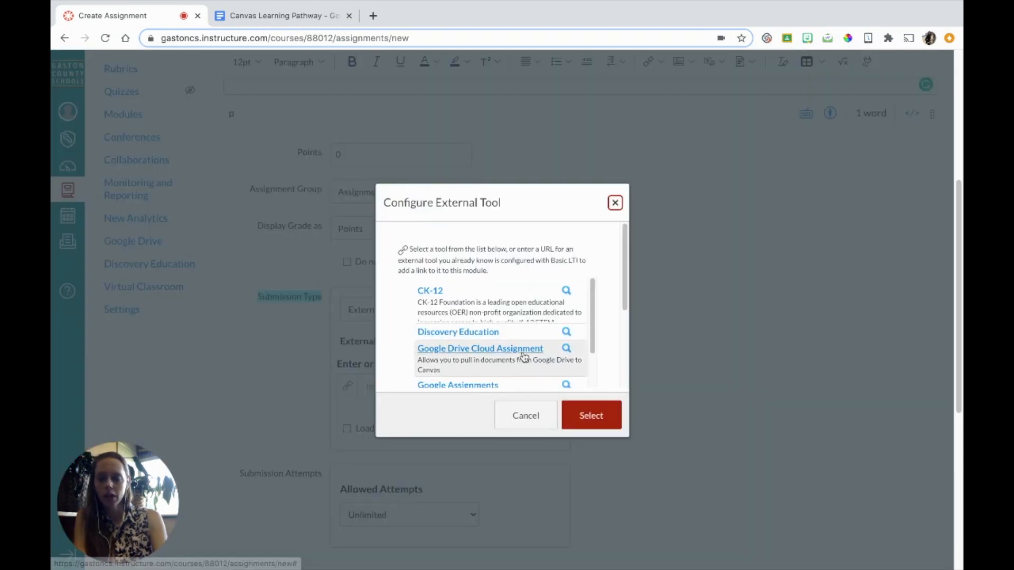
scroll(523, 356, down, 5)
scroll(523, 358, up, 1)
scroll(523, 356, up, 2)
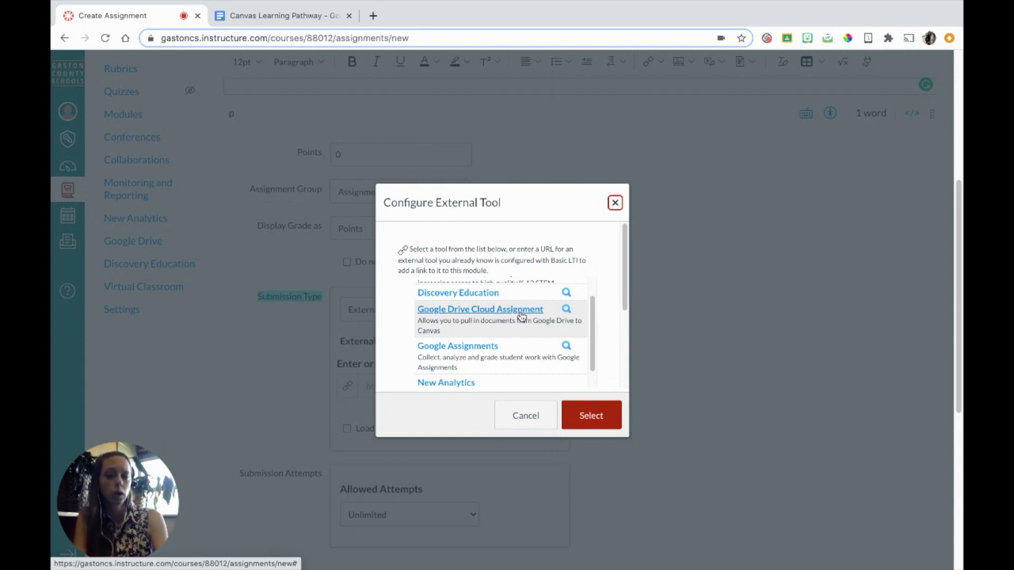
click(457, 310)
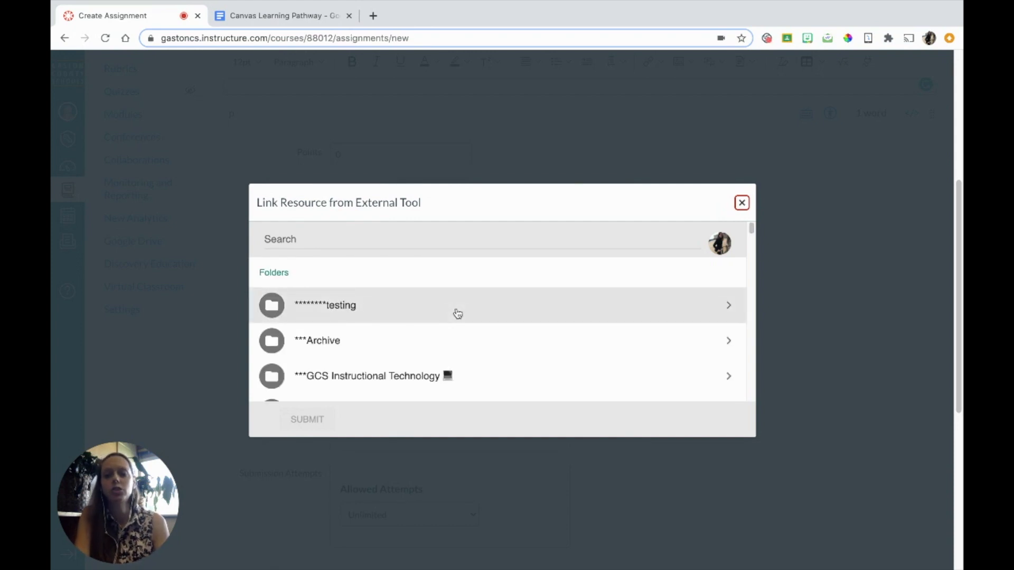
Search the linked Google Drive for "Canvas Learning Pathway".
click(352, 247)
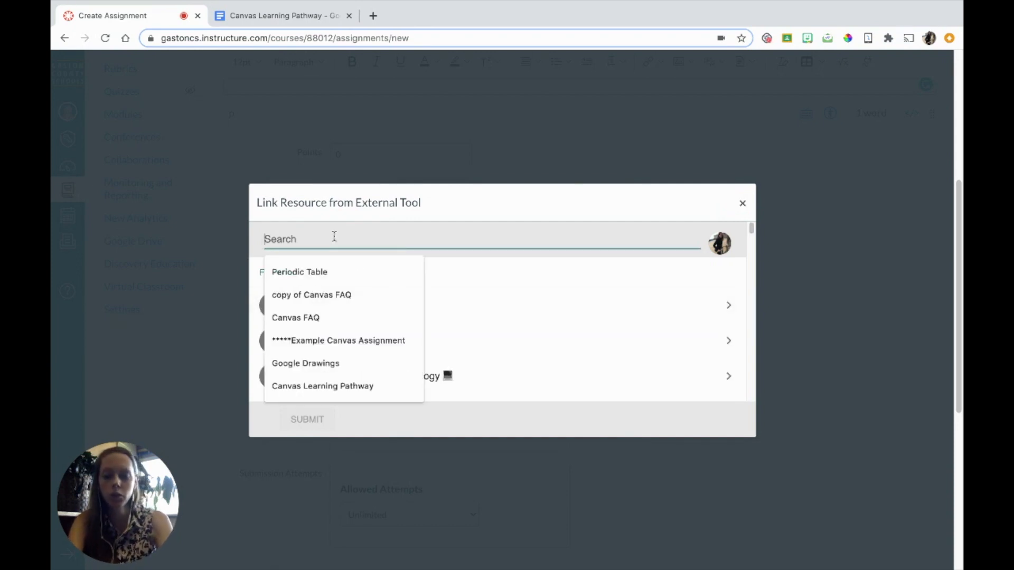
text(Canvas)
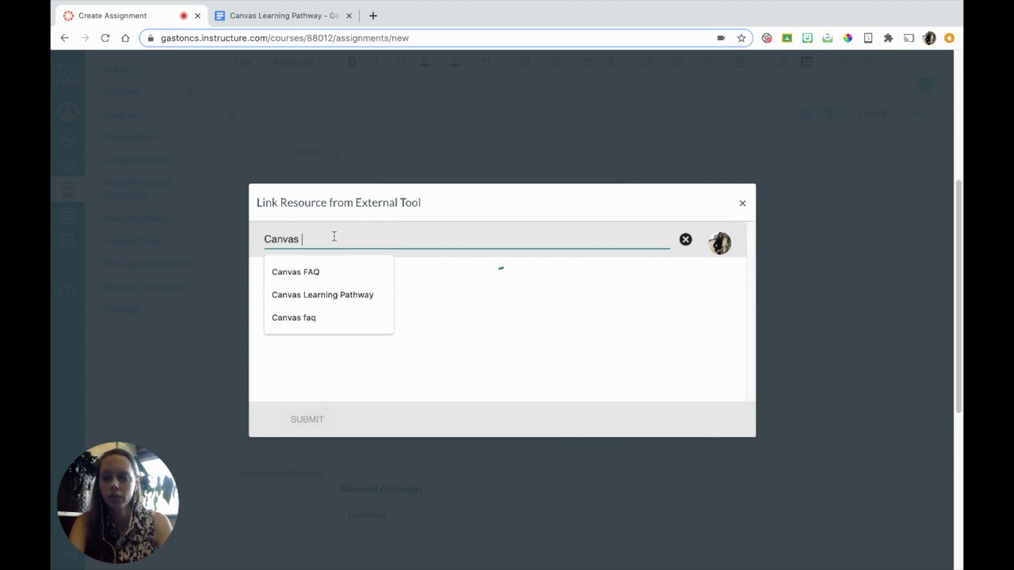
click(324, 294)
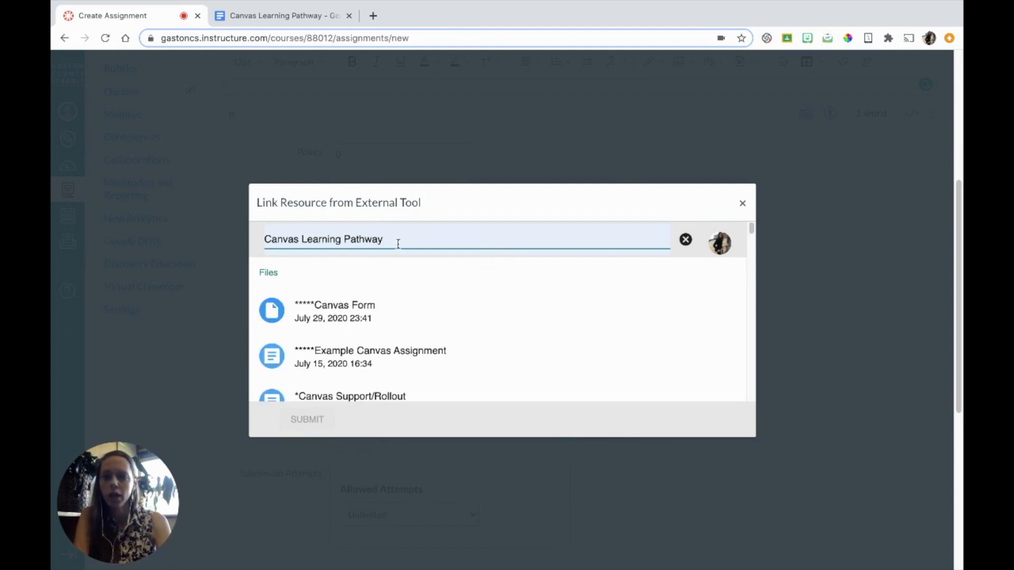
key(BackSpace)
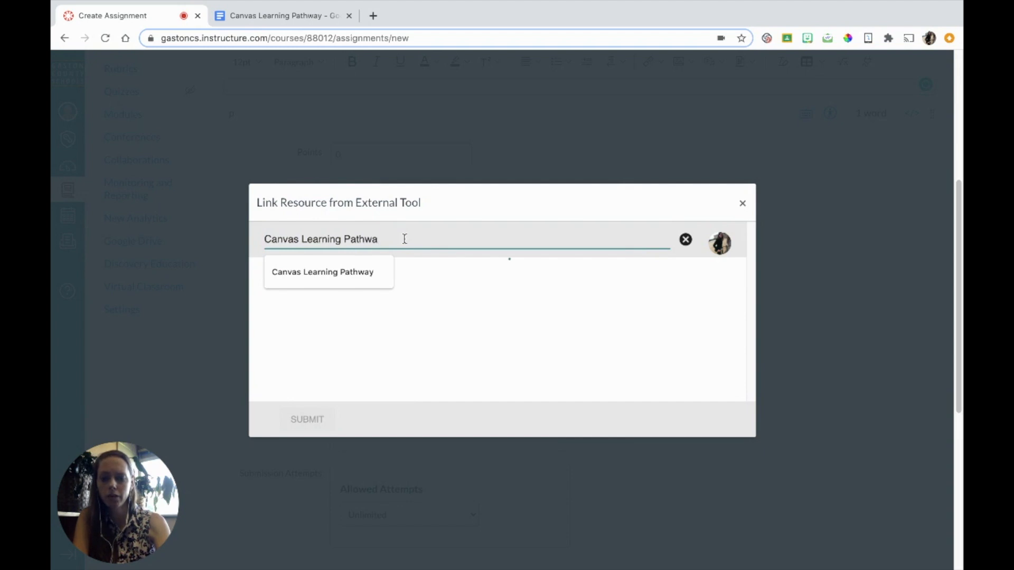
text(y)
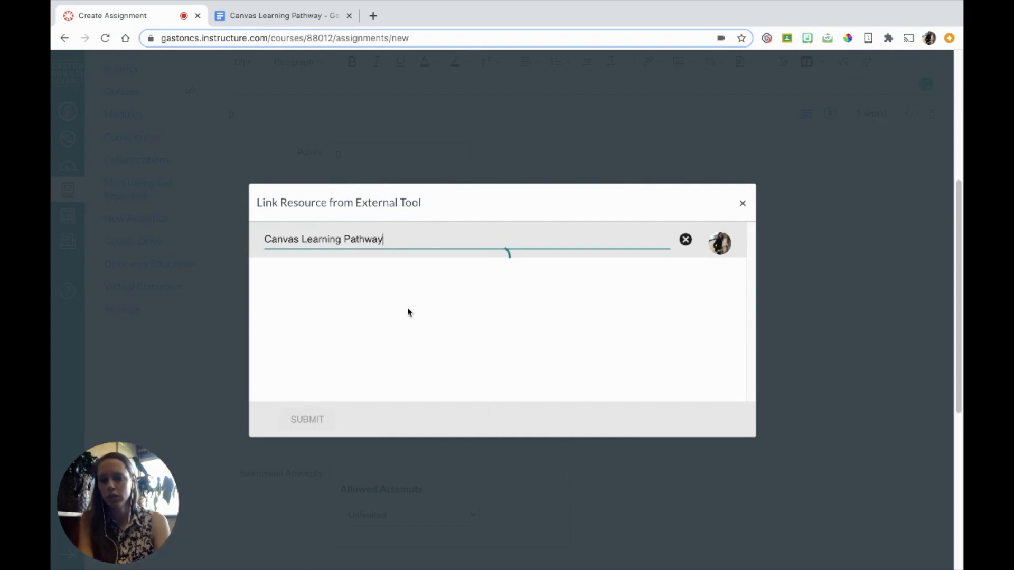
scroll(407, 310, down, 1)
scroll(408, 312, up, 1)
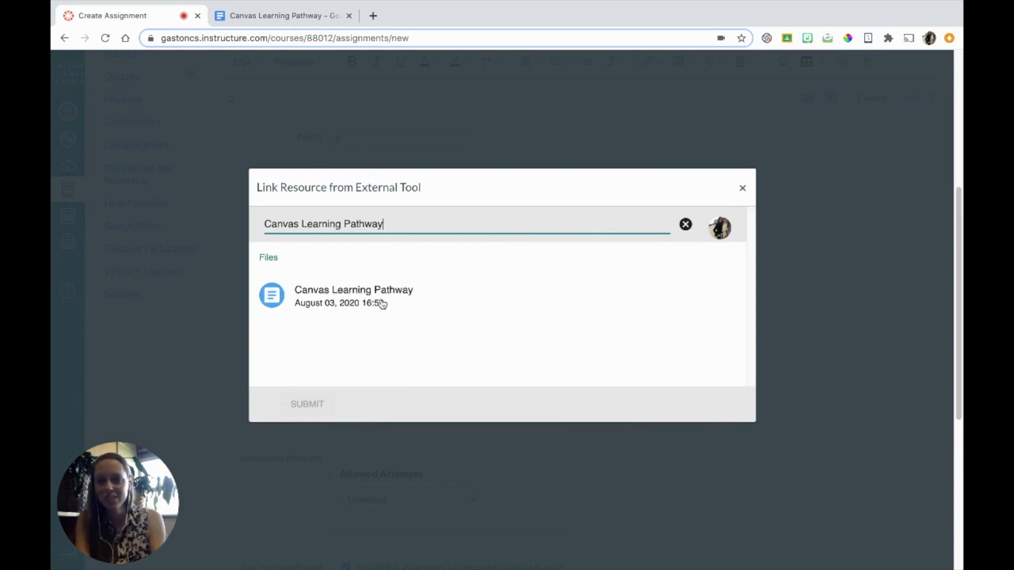
Submit the Canvas Learning Pathway document as the linked resource and confirm the external tool selection.
click(354, 302)
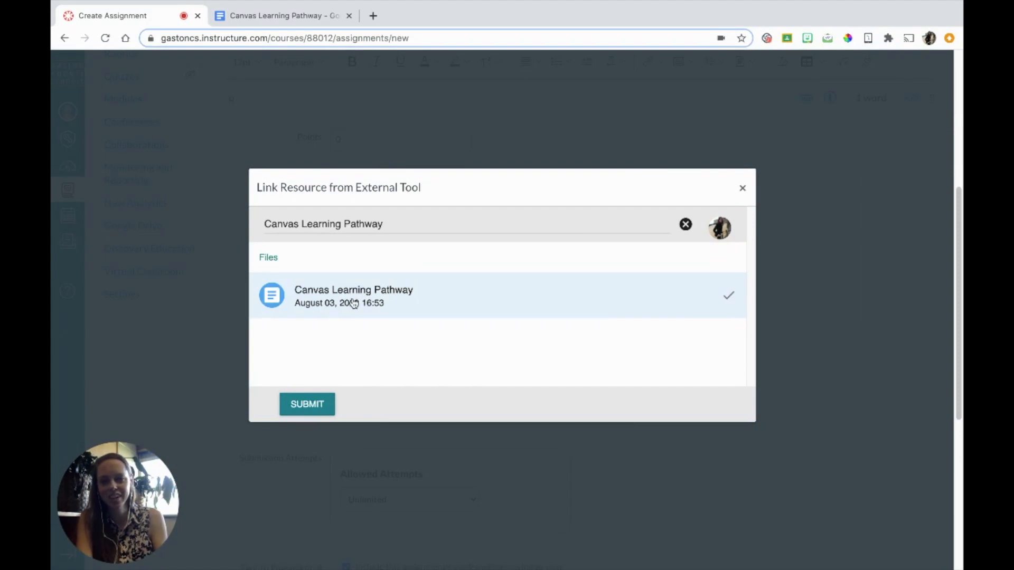
click(309, 412)
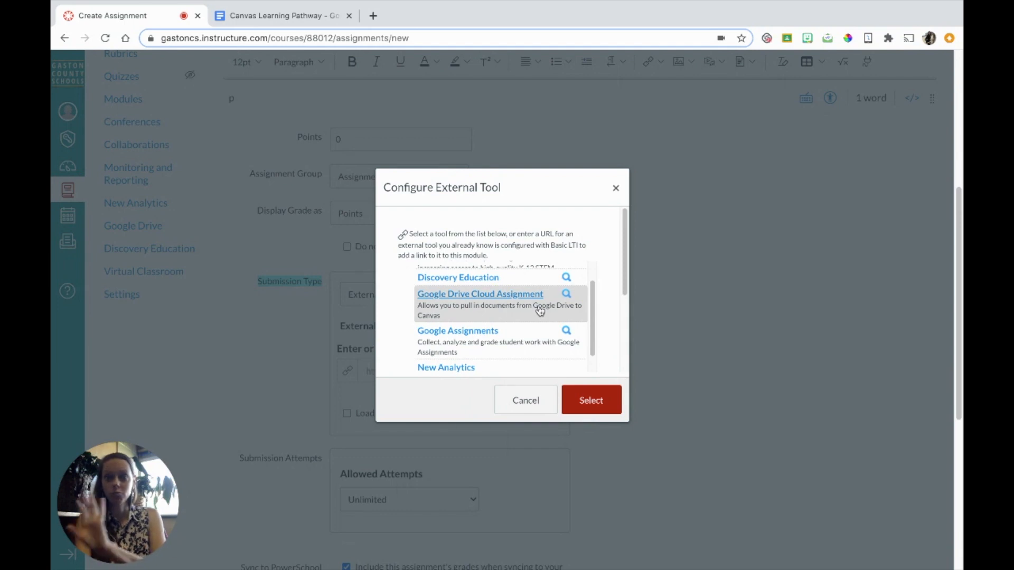
click(590, 402)
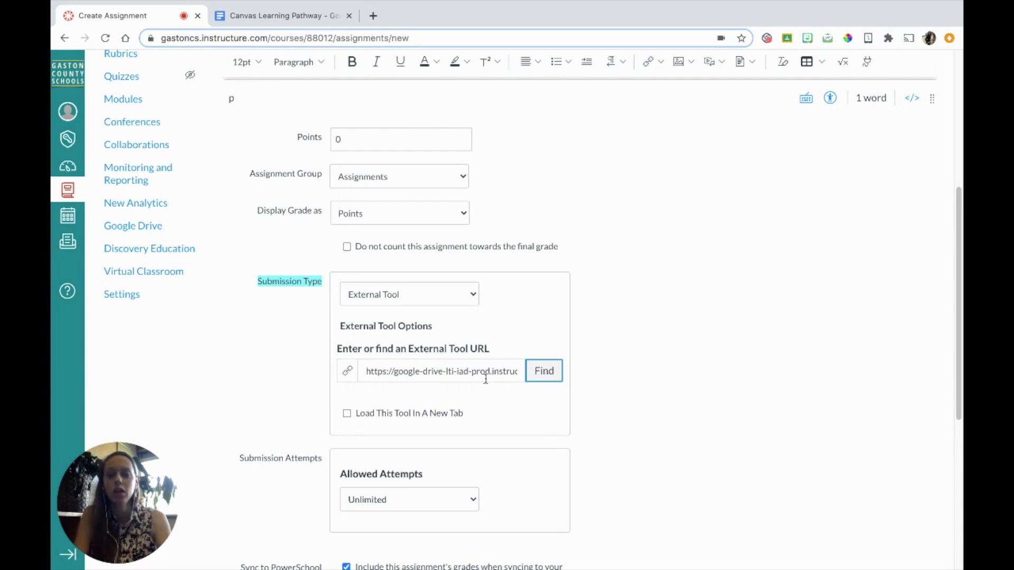
click(647, 362)
scroll(647, 363, down, 6)
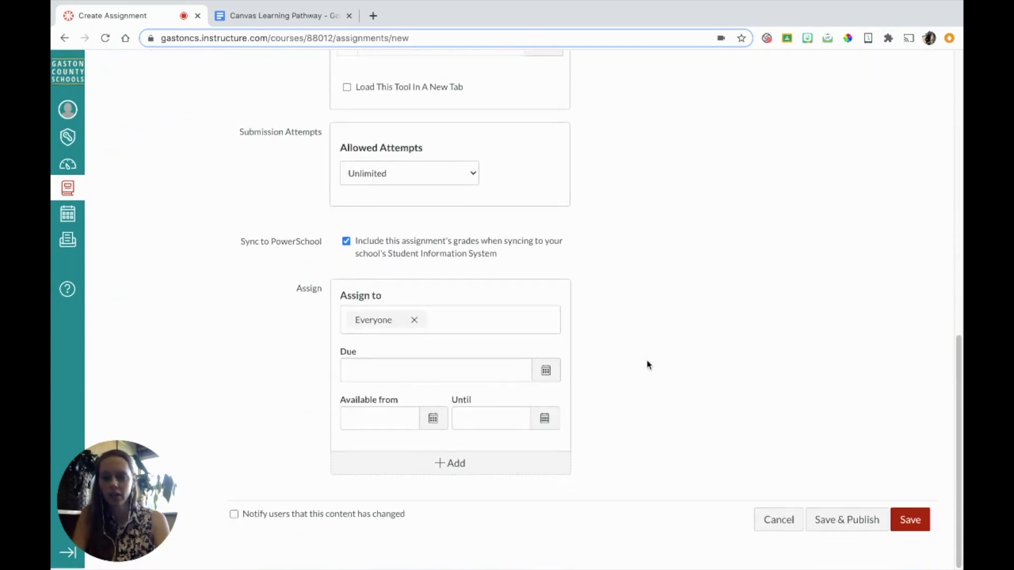
Set the assignment's due date to Aug 15 11:59pm for everyone, and save and publish it.
click(547, 370)
click(480, 468)
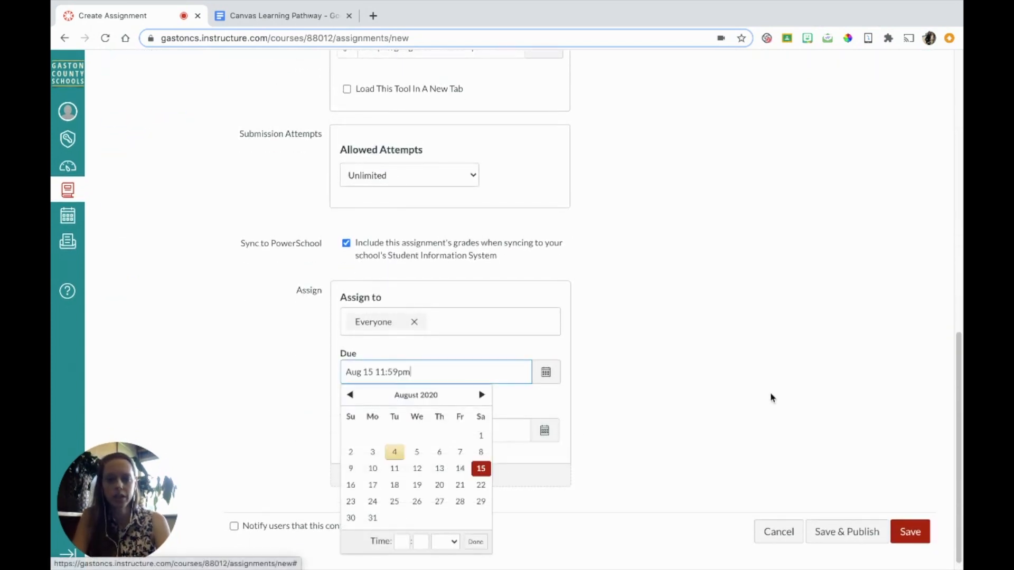
click(772, 397)
scroll(845, 443, down, 1)
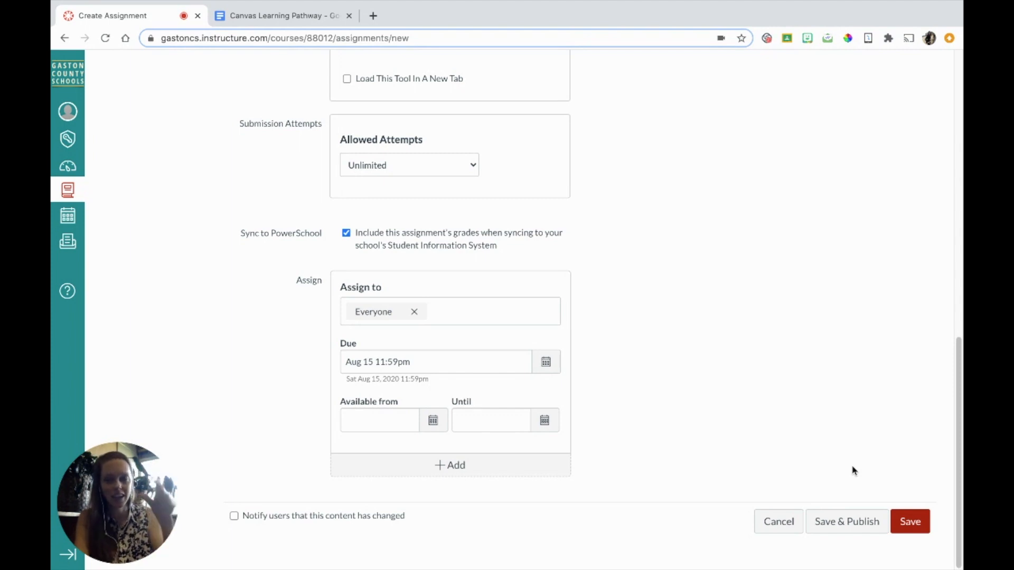
click(842, 523)
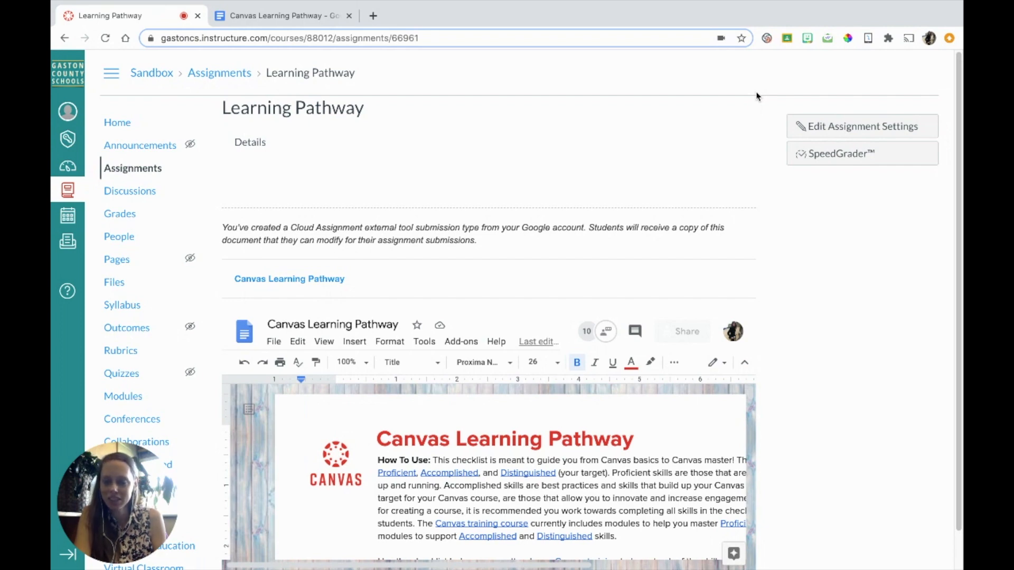
Review the Cloud Assignment note, view the linked Canvas Learning Pathway document on its own, and return to the assignment.
scroll(629, 265, down, 1)
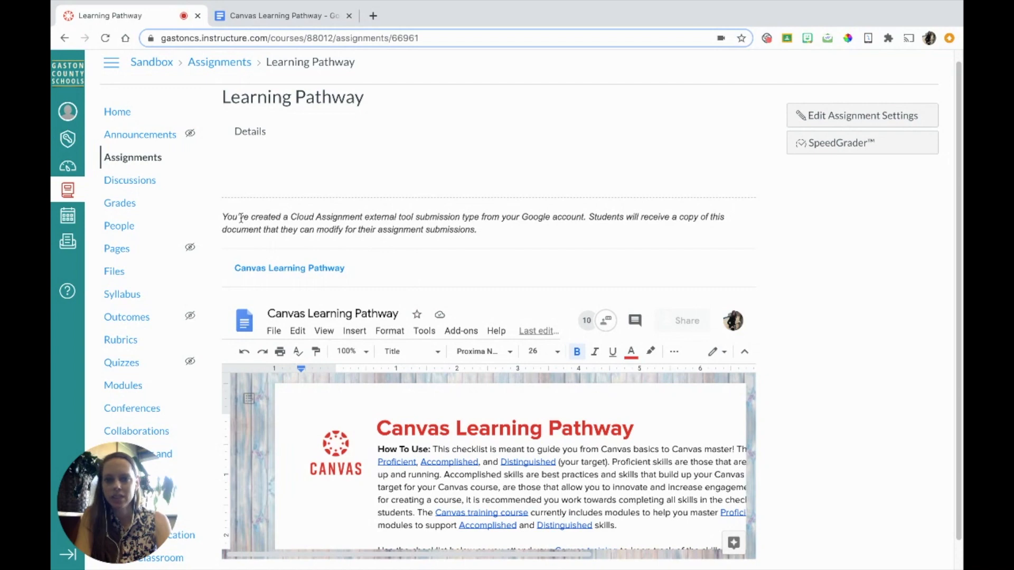
drag(241, 218, 546, 233)
click(546, 235)
scroll(546, 239, down, 2)
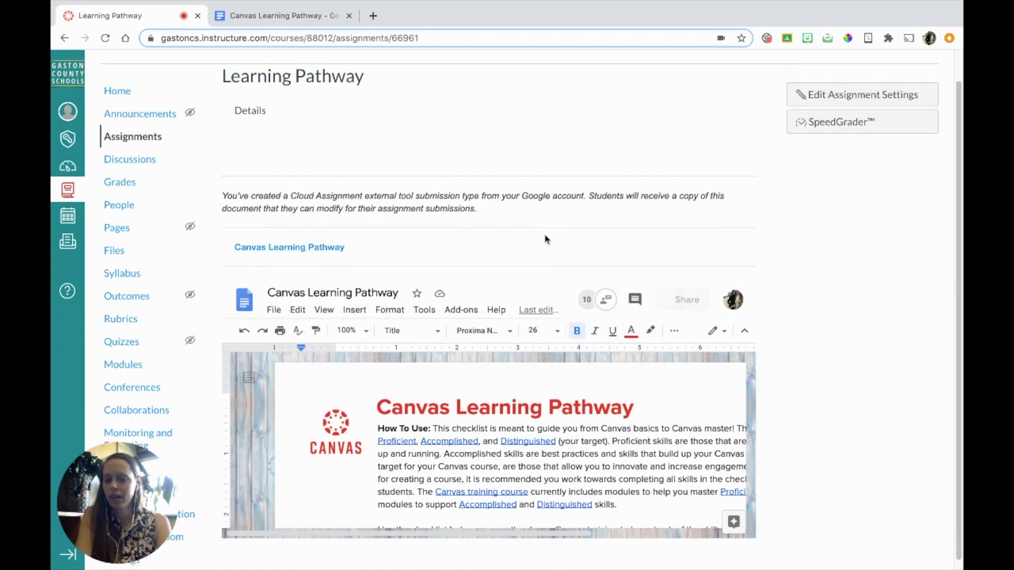
scroll(545, 239, down, 1)
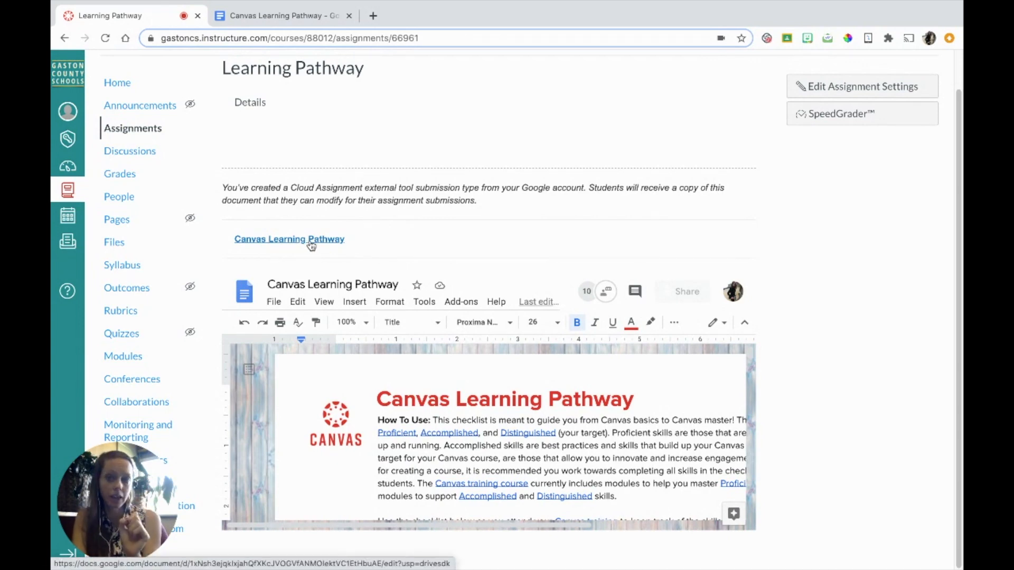
click(310, 241)
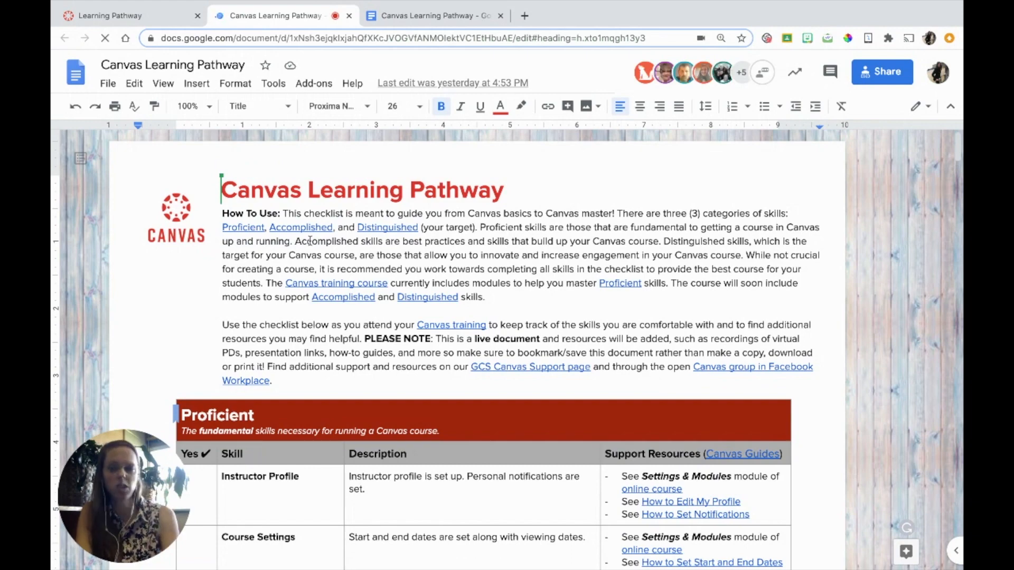
click(142, 19)
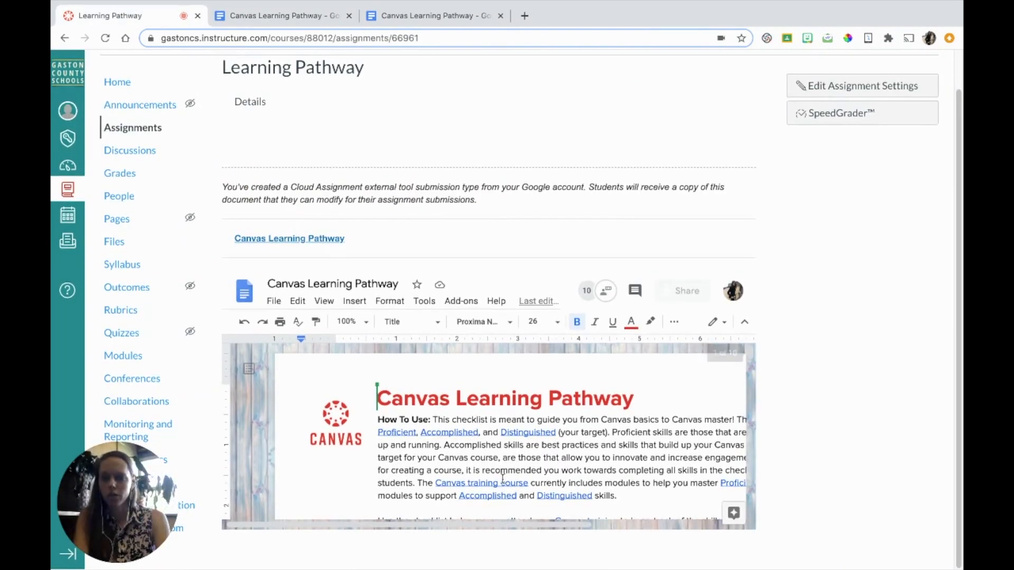
Look through the embedded Canvas Learning Pathway document on the assignment page, including its full width.
scroll(503, 478, down, 15)
scroll(502, 479, down, 3)
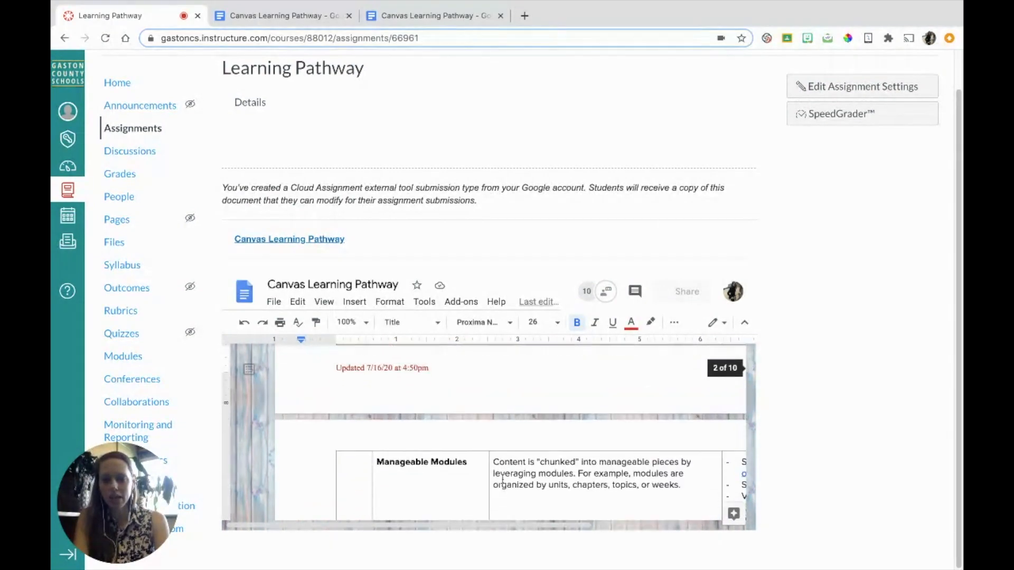
scroll(502, 479, up, 15)
scroll(502, 478, right, 5)
scroll(503, 479, left, 5)
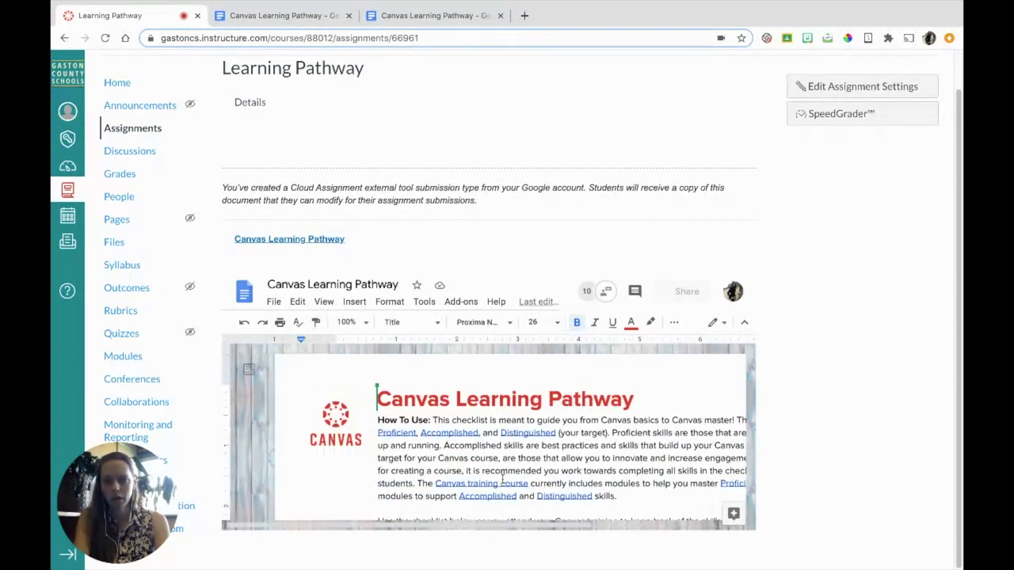
scroll(503, 479, right, 5)
scroll(503, 479, left, 5)
scroll(502, 479, down, 1)
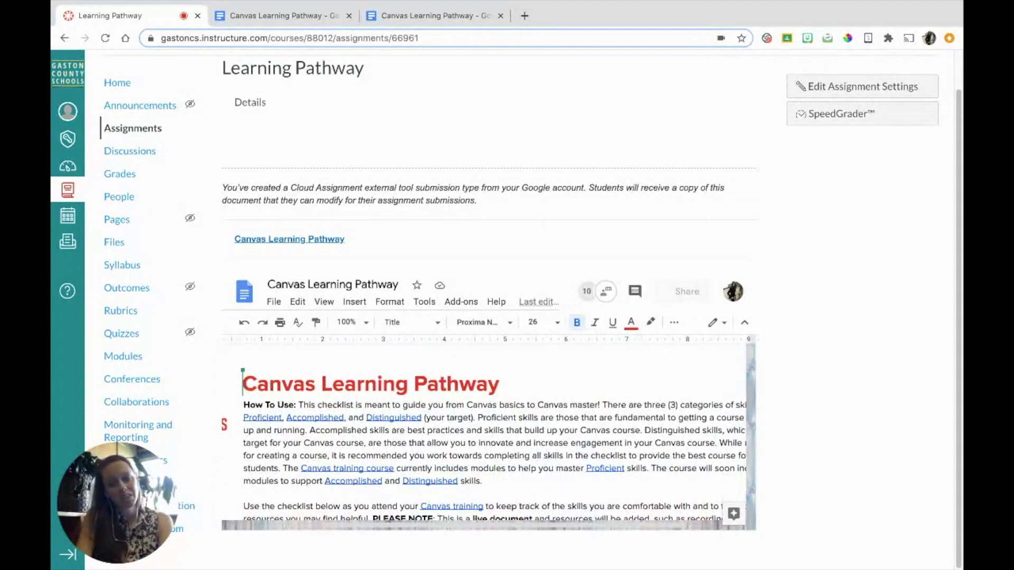
scroll(539, 418, down, 1)
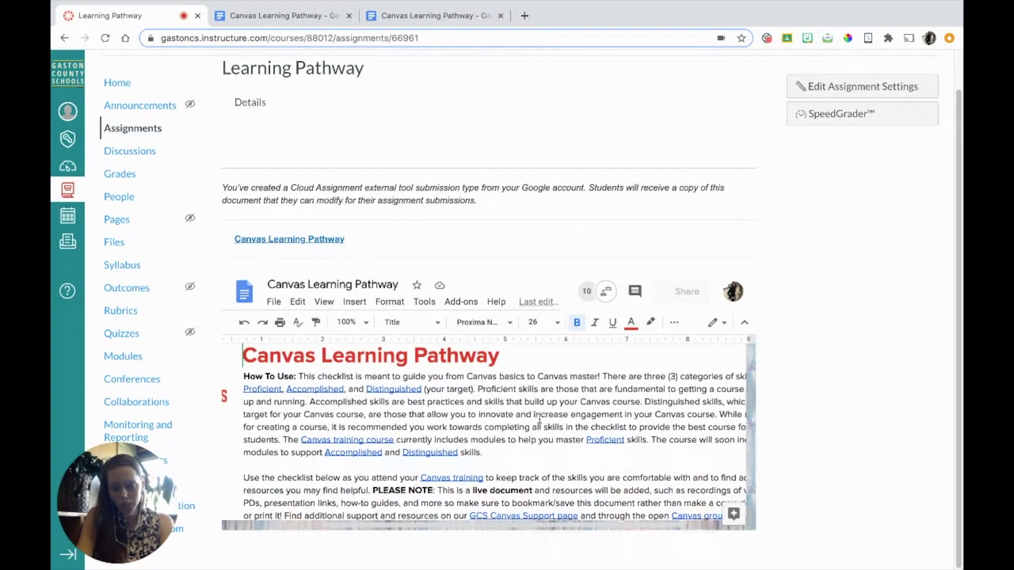
Try out editing the embedded document by entering filler text at the end of the first How To Use paragraph and deleting it.
click(485, 453)
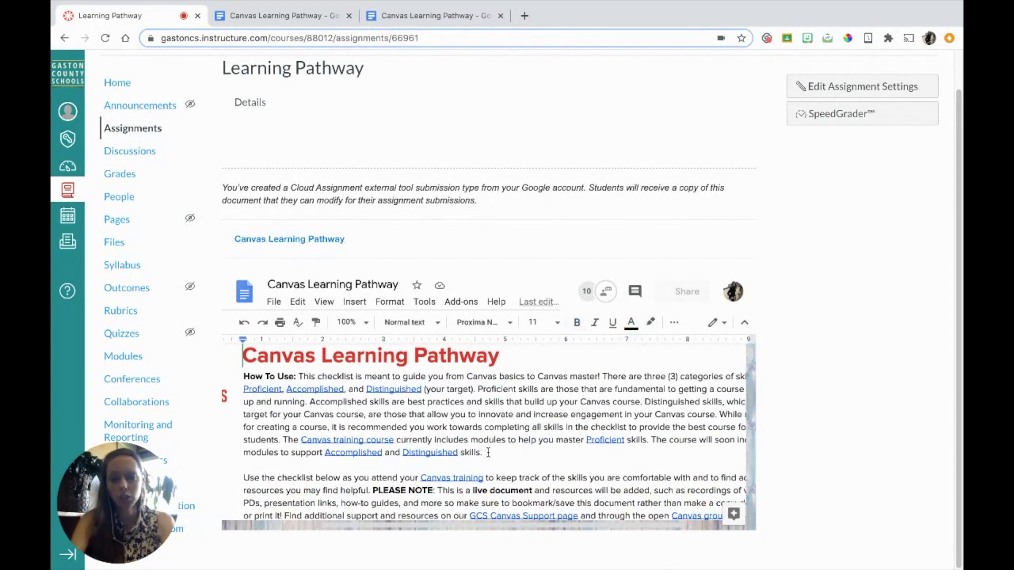
text(jk;asjdklfjlasdfjlksdf)
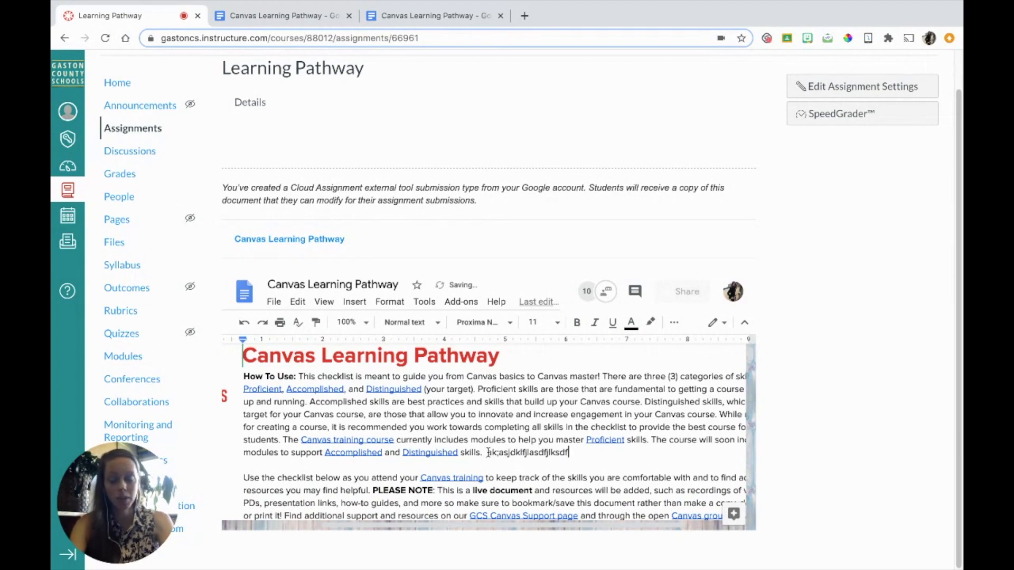
key(BackSpace)
key(BackSpace)
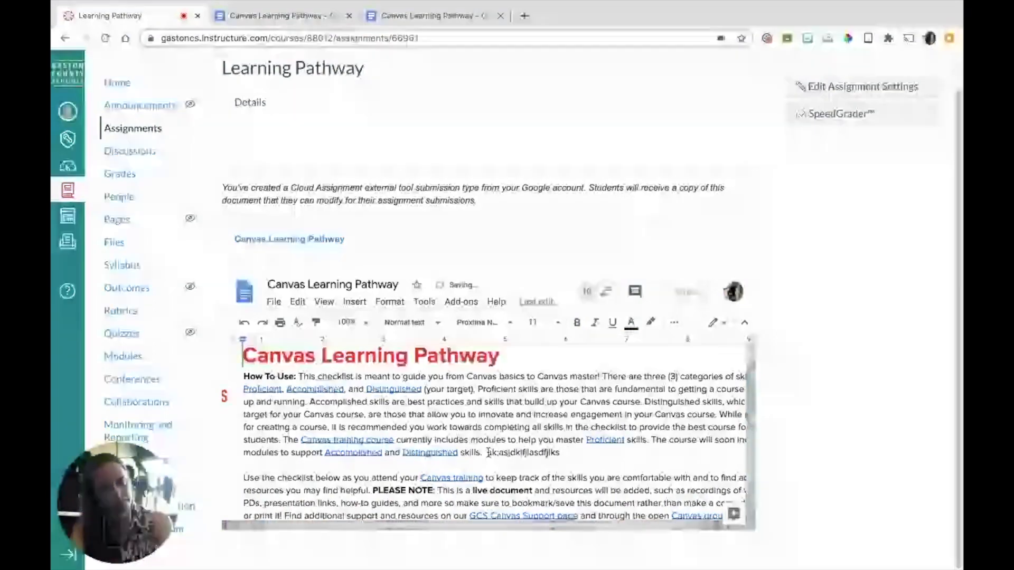
key(BackSpace)
key(BackSpace)
key(BackSpace)
key(BackSpace)
key(BackSpace)
key(BackSpace)
key(BackSpace)
key(BackSpace)
key(BackSpace)
key(BackSpace)
key(BackSpace)
key(BackSpace)
key(BackSpace)
key(BackSpace)
key(BackSpace)
key(BackSpace)
key(BackSpace)
key(BackSpace)
key(BackSpace)
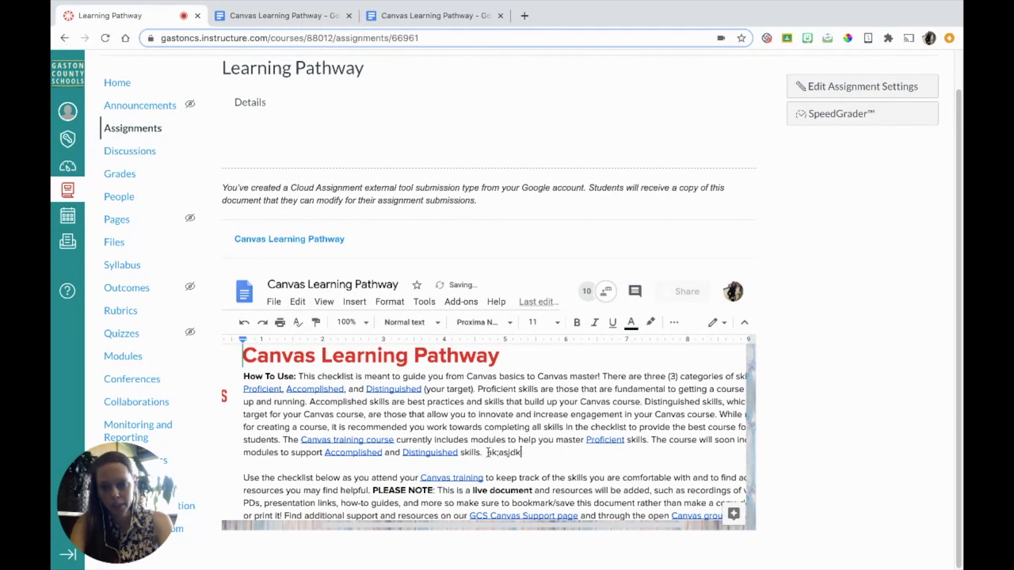
key(BackSpace)
key(BackSpace)
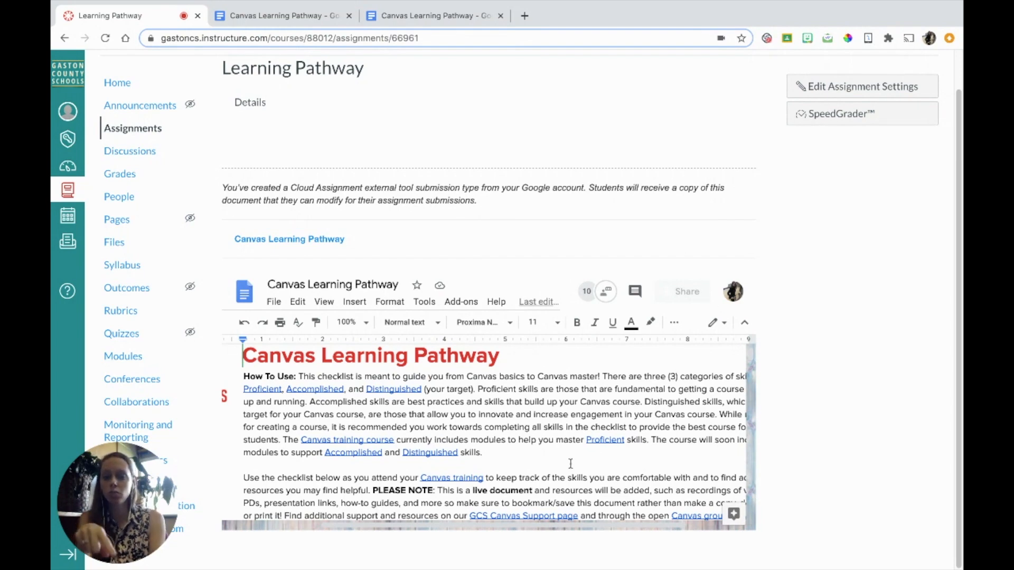
click(517, 453)
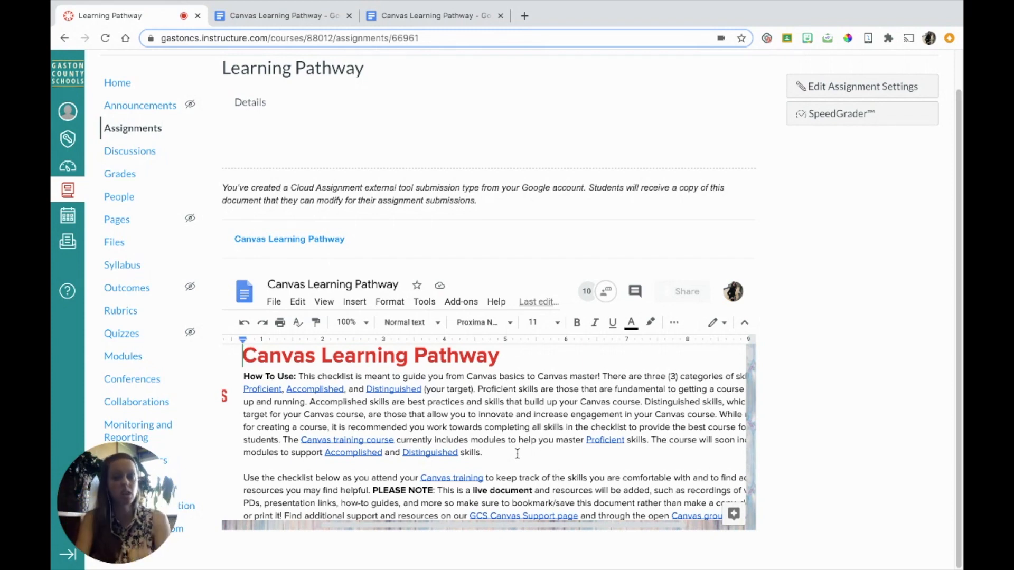
click(517, 453)
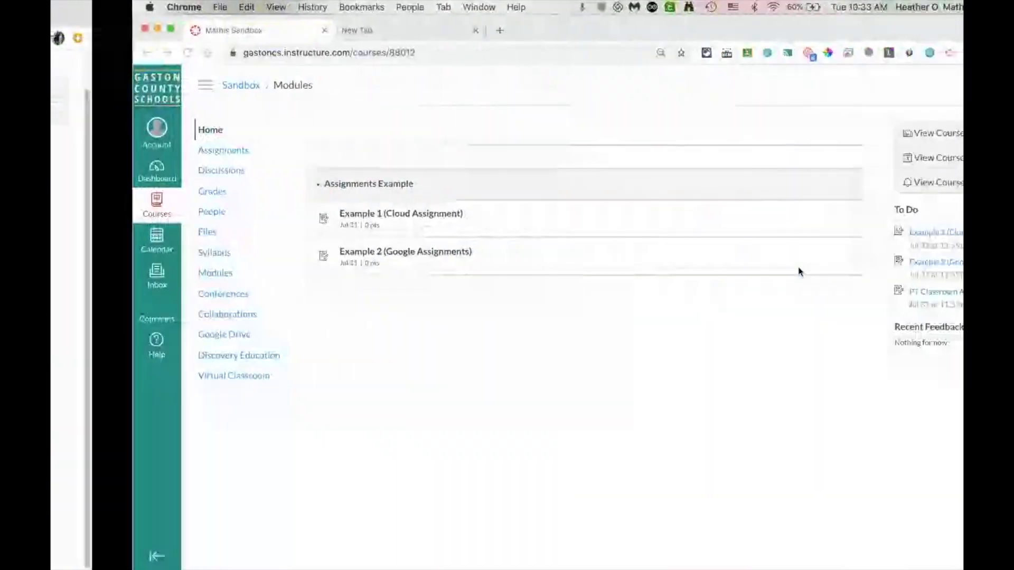
In the student's browser window, open the Learning Pathway assignment from the course's assignments and close the empty browser tab.
click(220, 153)
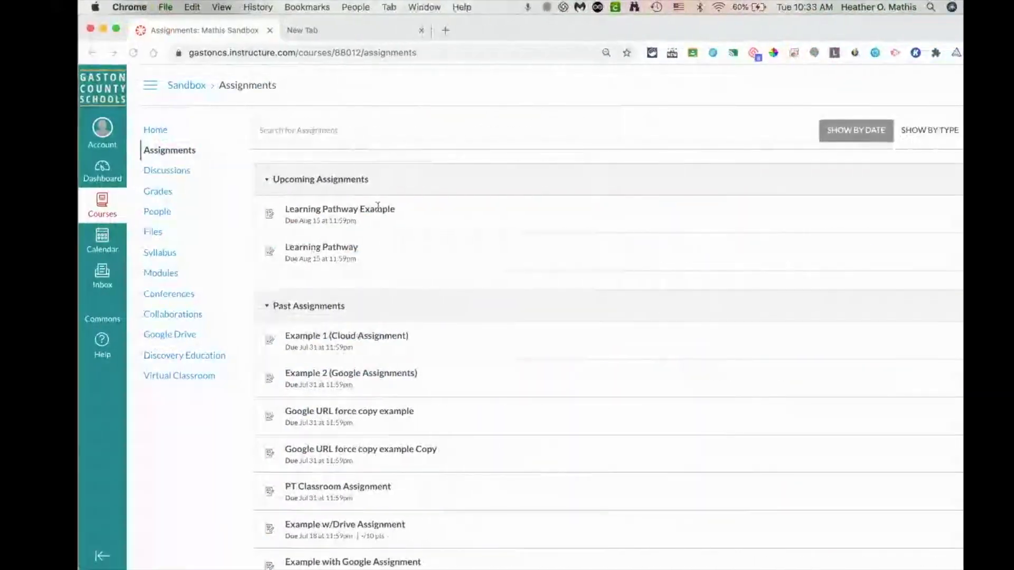
click(333, 251)
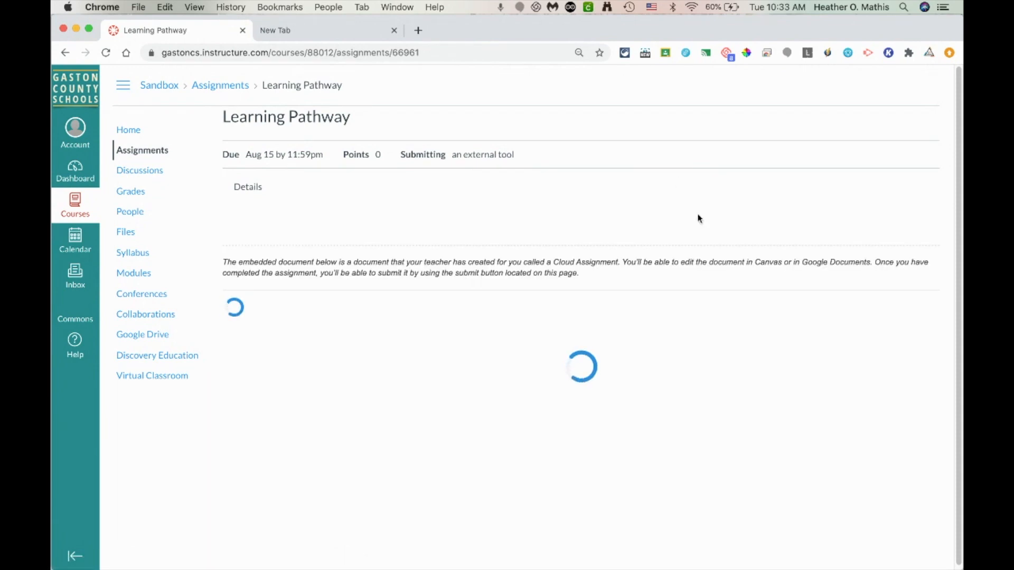
click(394, 31)
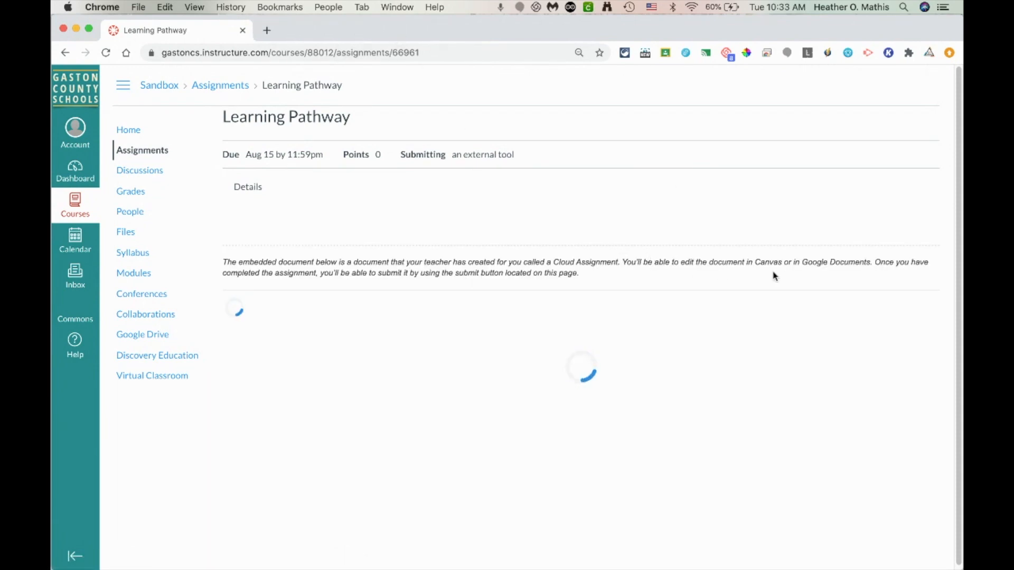
scroll(814, 296, down, 1)
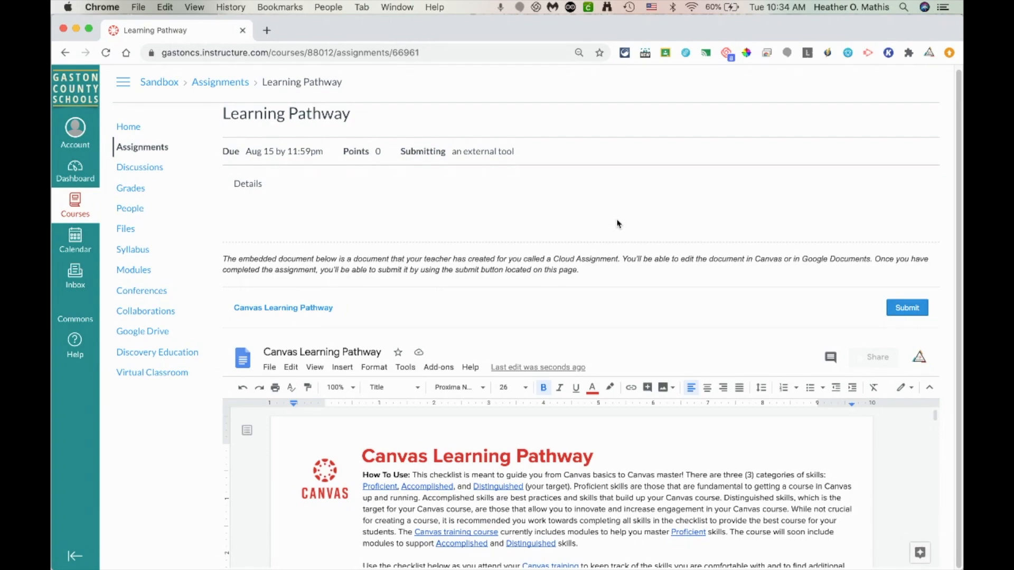
Look through the student's embedded copy of the Canvas Learning Pathway document and place the cursor in its introductory paragraph.
scroll(652, 257, down, 1)
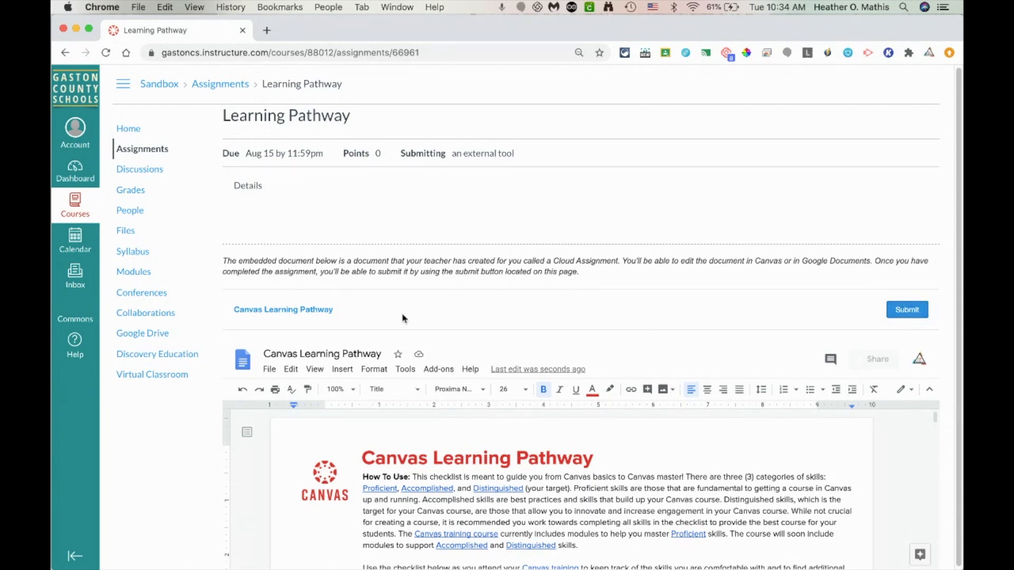
scroll(474, 468, down, 10)
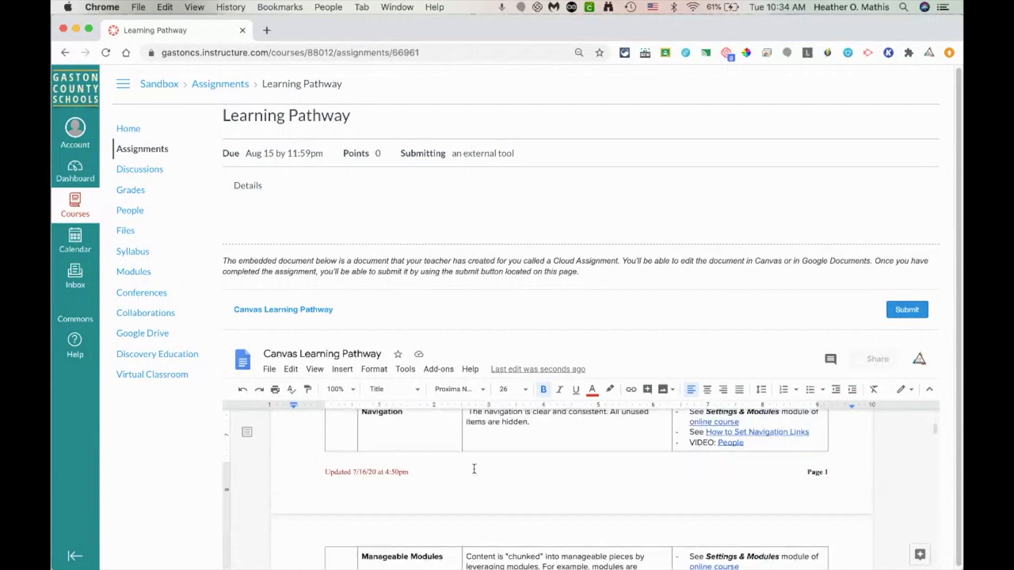
scroll(474, 468, up, 15)
scroll(474, 468, down, 5)
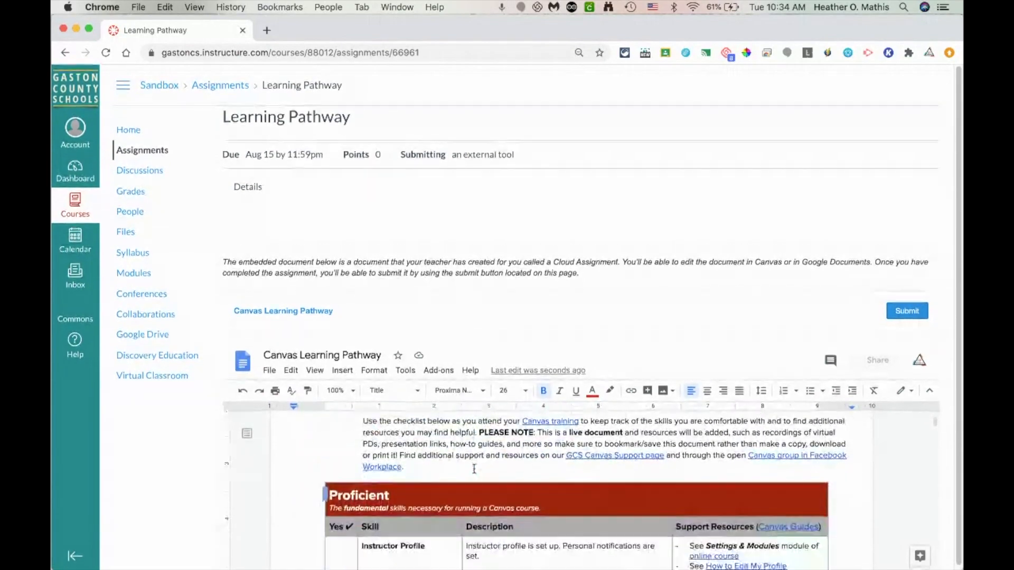
scroll(474, 468, up, 3)
click(596, 464)
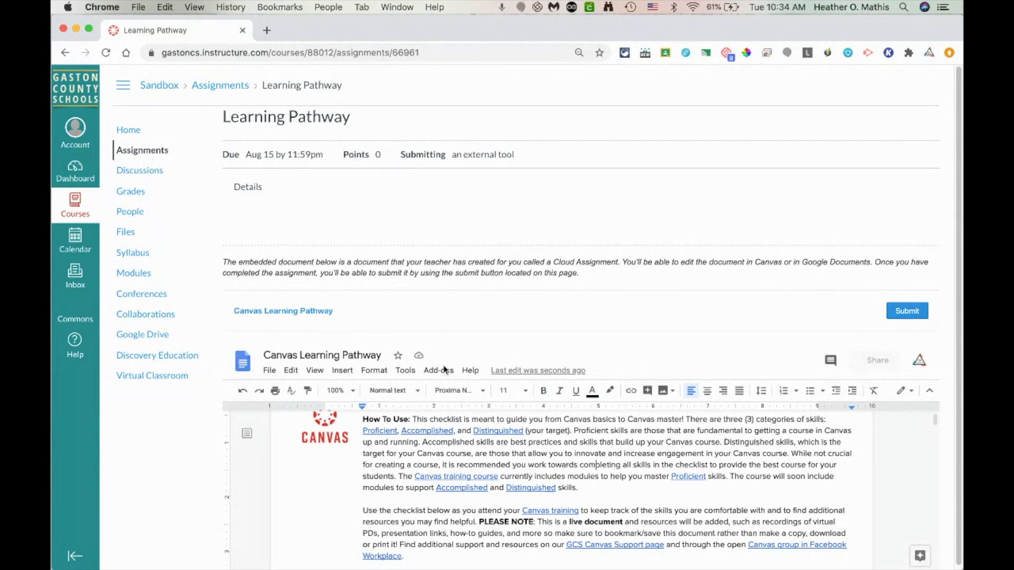
View the student's Canvas Learning Pathway copy in Google Docs through its link, and return to the assignment page.
scroll(500, 522, down, 2)
scroll(499, 522, up, 2)
click(288, 315)
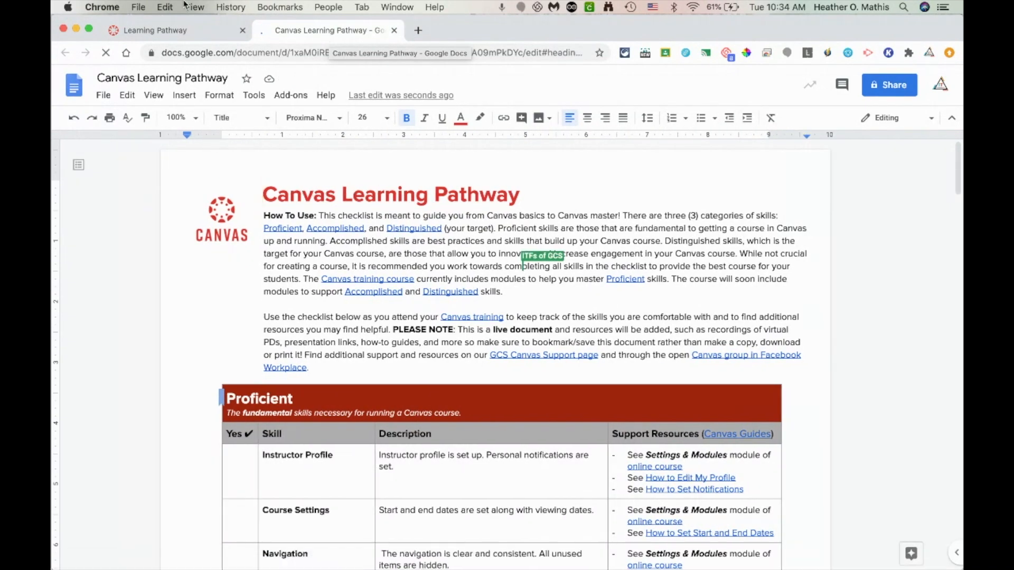
click(177, 31)
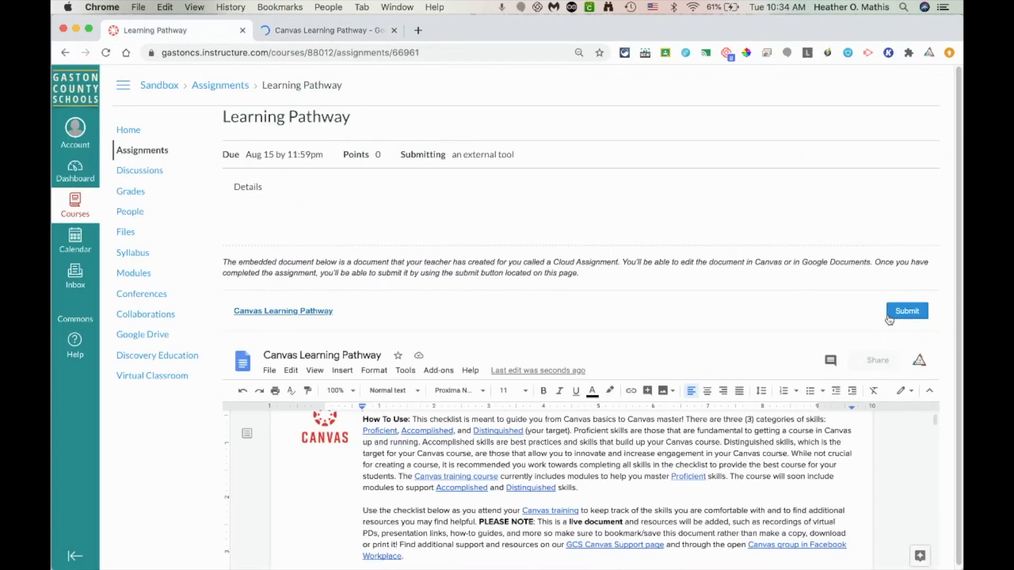